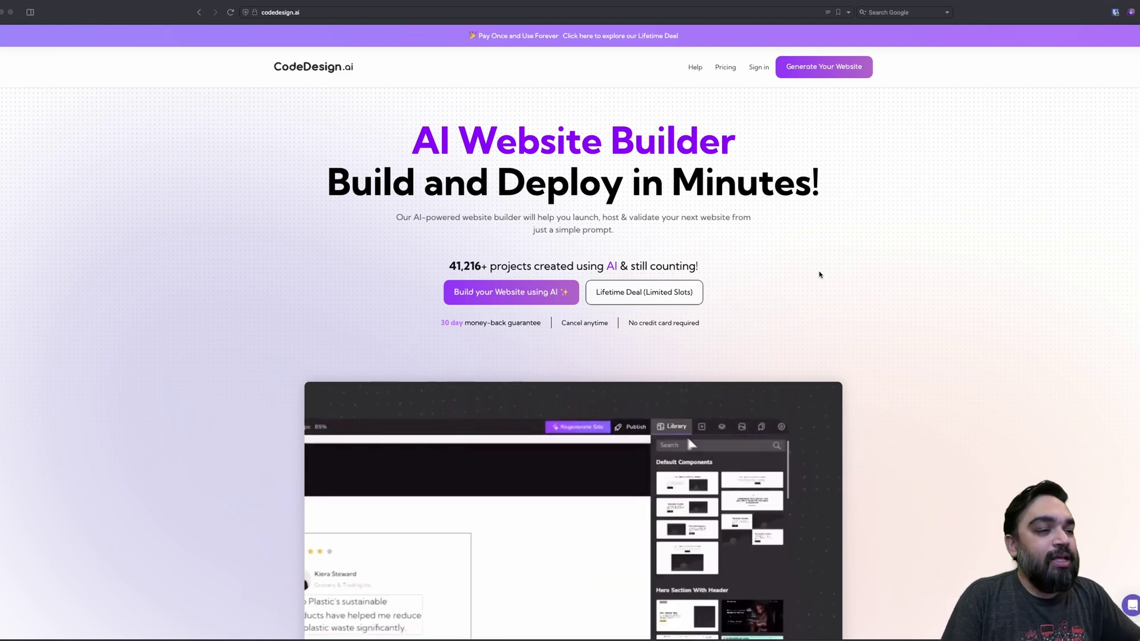
Scroll down through the home page's feature highlights and back up to the top
{"action": "scroll", "coordinate": [843, 285], "scroll_direction": "down", "scroll_amount": 3}
{"action": "scroll", "coordinate": [865, 295], "scroll_direction": "down", "scroll_amount": 10}
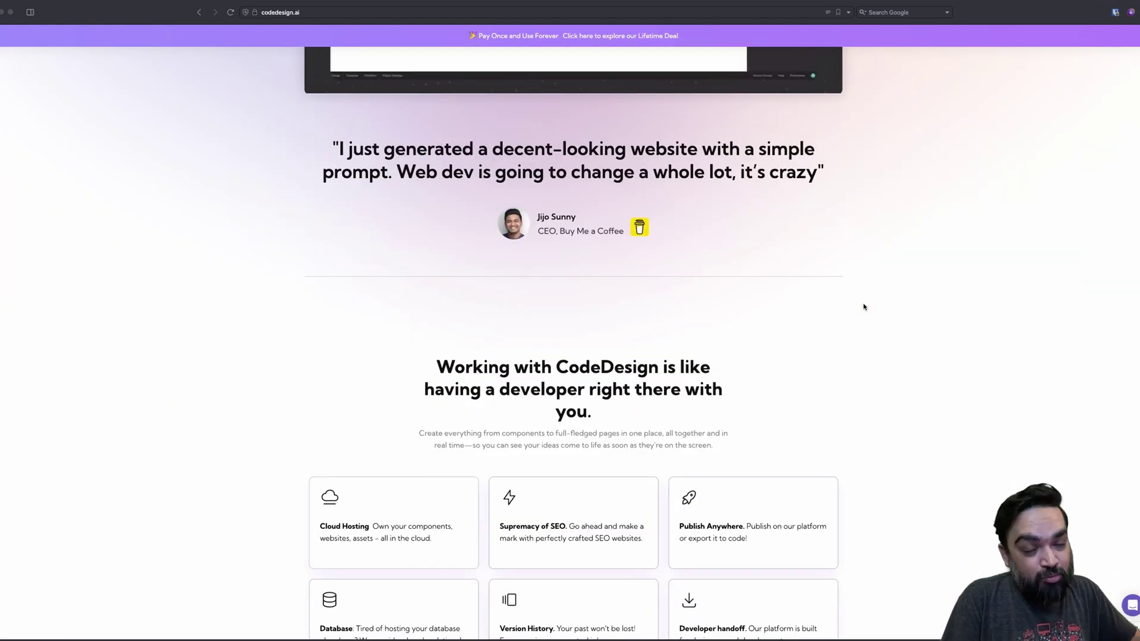
{"action": "scroll", "coordinate": [864, 306], "scroll_direction": "down", "scroll_amount": 5}
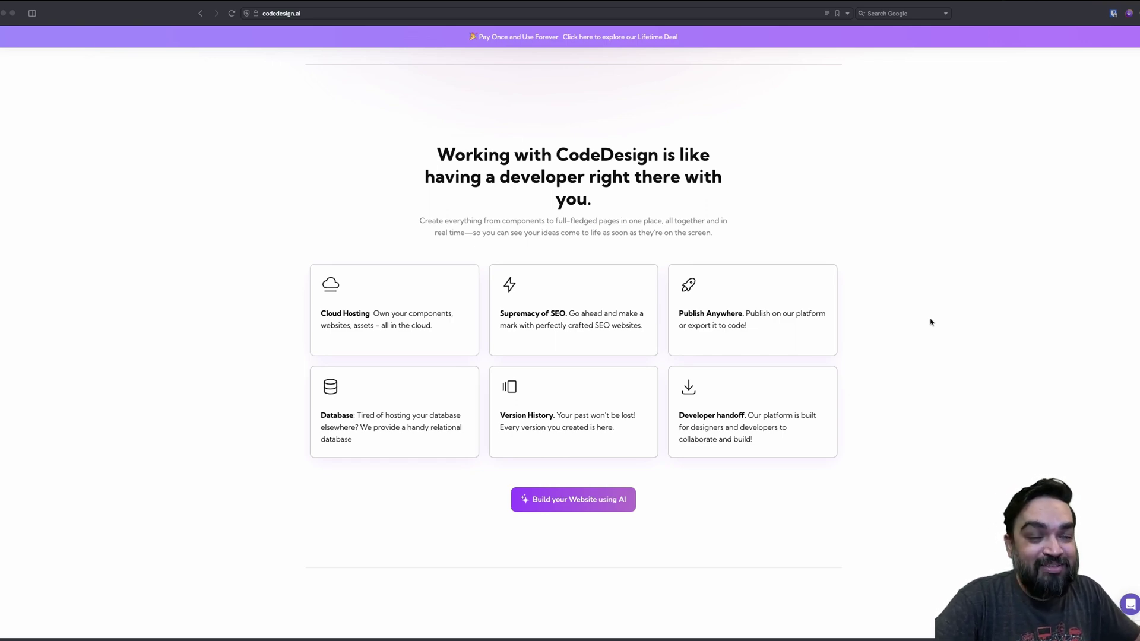
{"action": "scroll", "coordinate": [931, 320], "scroll_direction": "up", "scroll_amount": 12}
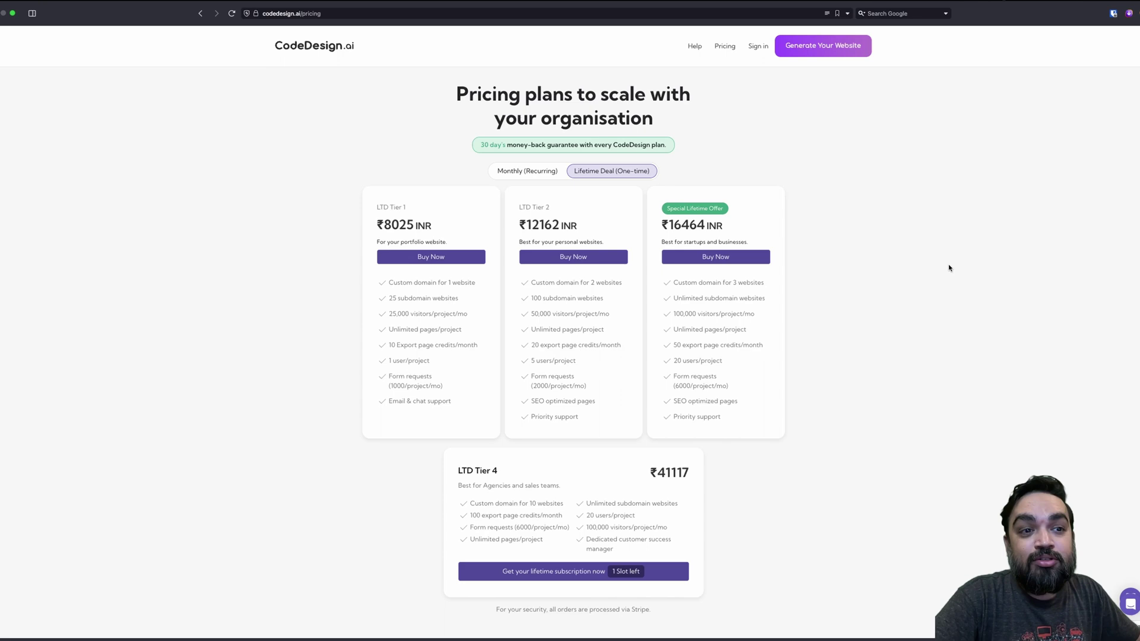
Scroll down the pricing page and start 'Build your Website using AI' from the free-trial banner
{"action": "scroll", "coordinate": [778, 534], "scroll_direction": "down", "scroll_amount": 6}
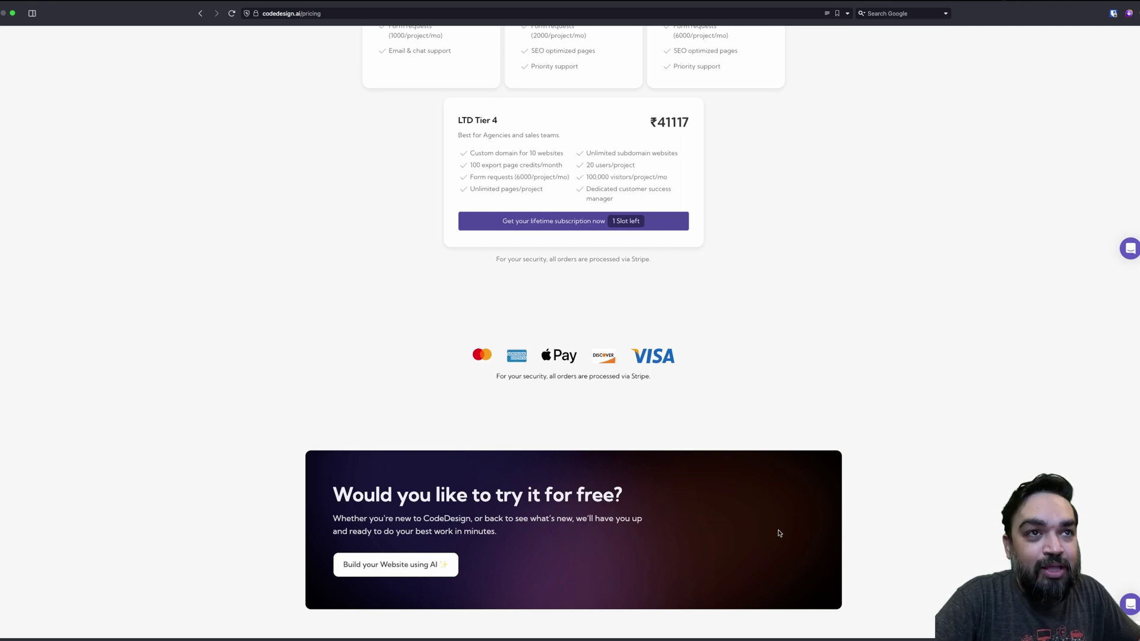
{"action": "scroll", "coordinate": [779, 533], "scroll_direction": "down", "scroll_amount": 3}
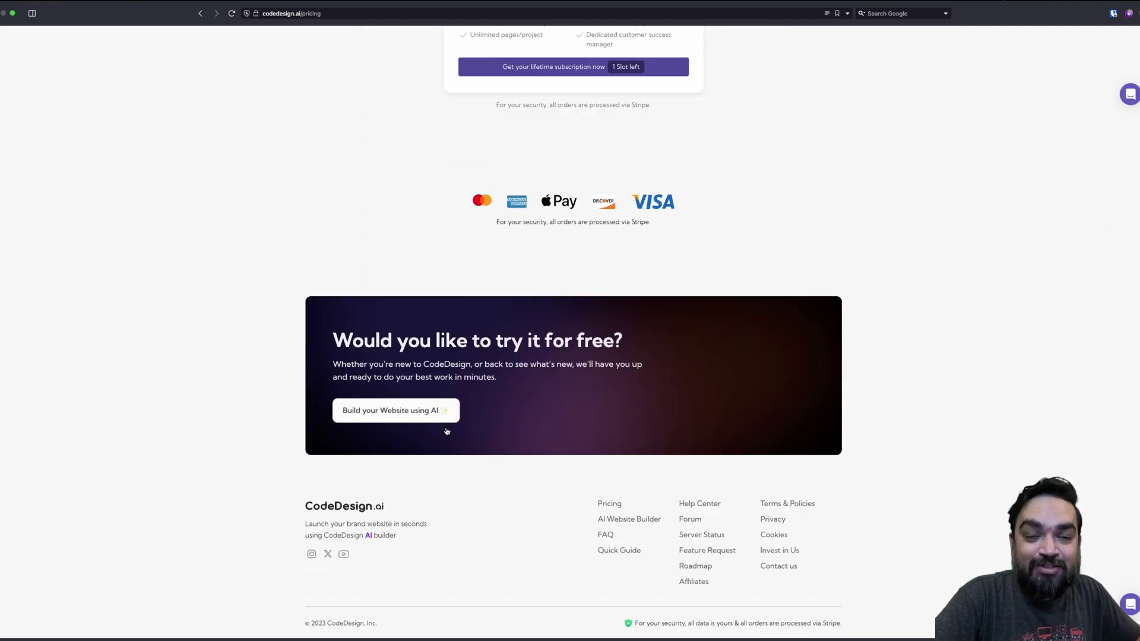
{"action": "left_click", "coordinate": [392, 415]}
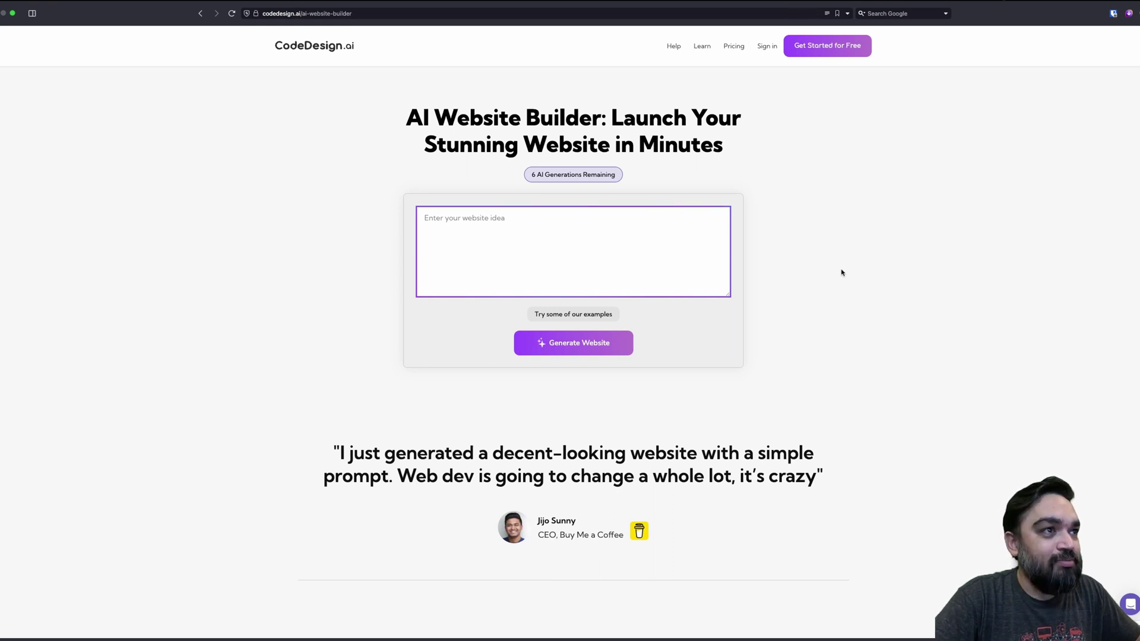
Paste the link-shortener landing page idea into the website-idea box and generate the website
{"action": "left_click", "coordinate": [650, 215]}
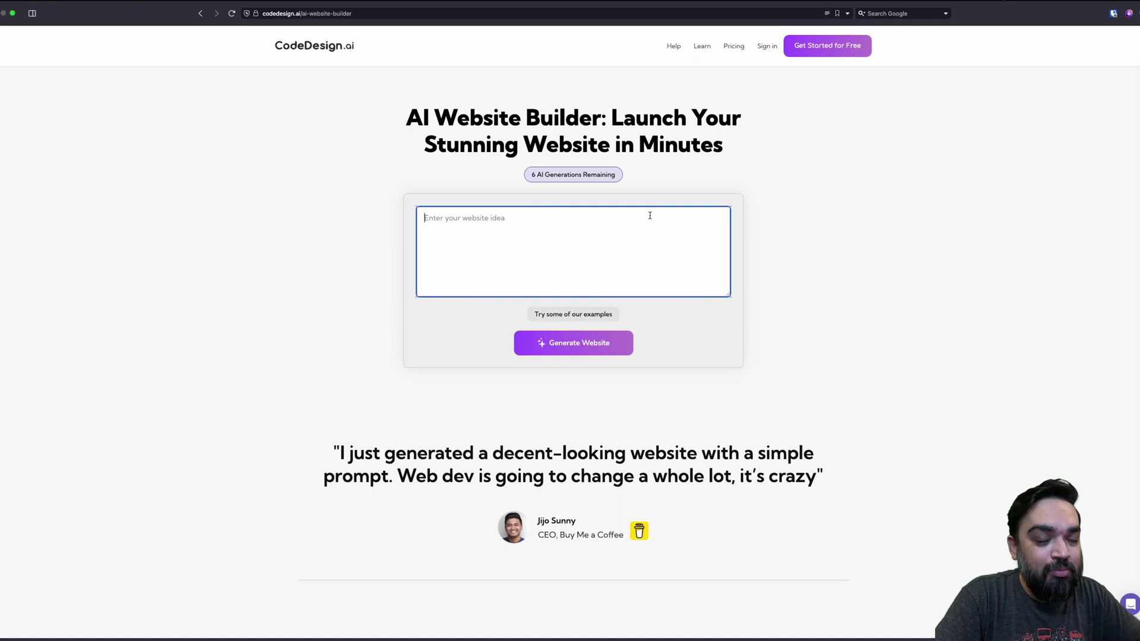
{"action": "type", "text": "Create a website landing page for a link shortener that lets you create short links, bio links and much more with your own custom domain. All that for free!"}
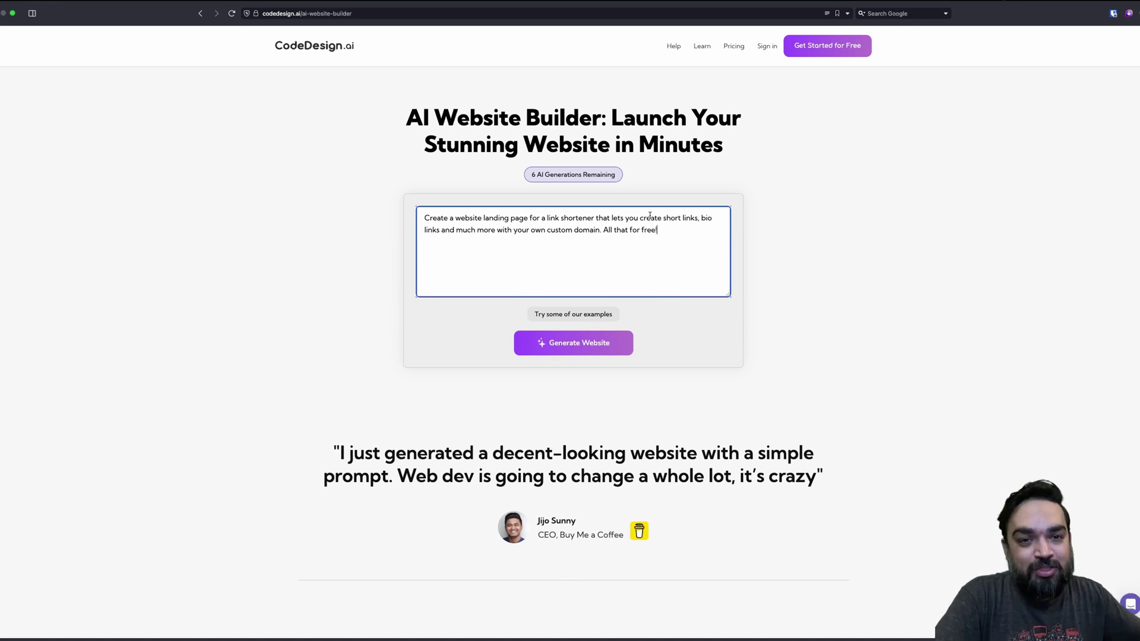
{"action": "left_click", "coordinate": [600, 345]}
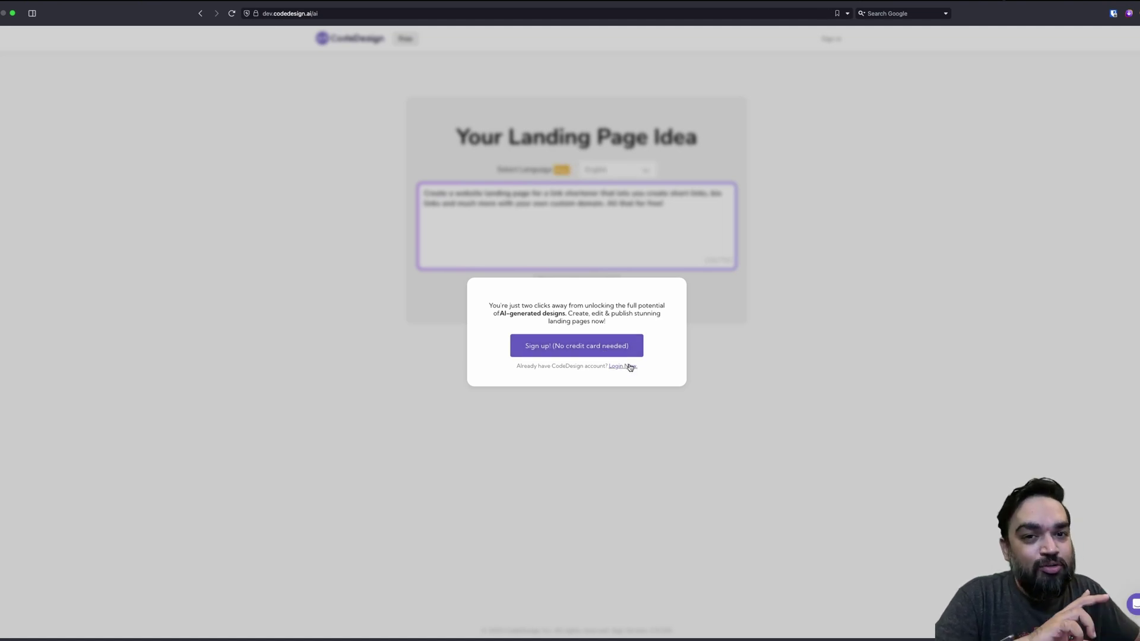
Log in with a Google account and keep English as the page language
{"action": "left_click", "coordinate": [630, 367]}
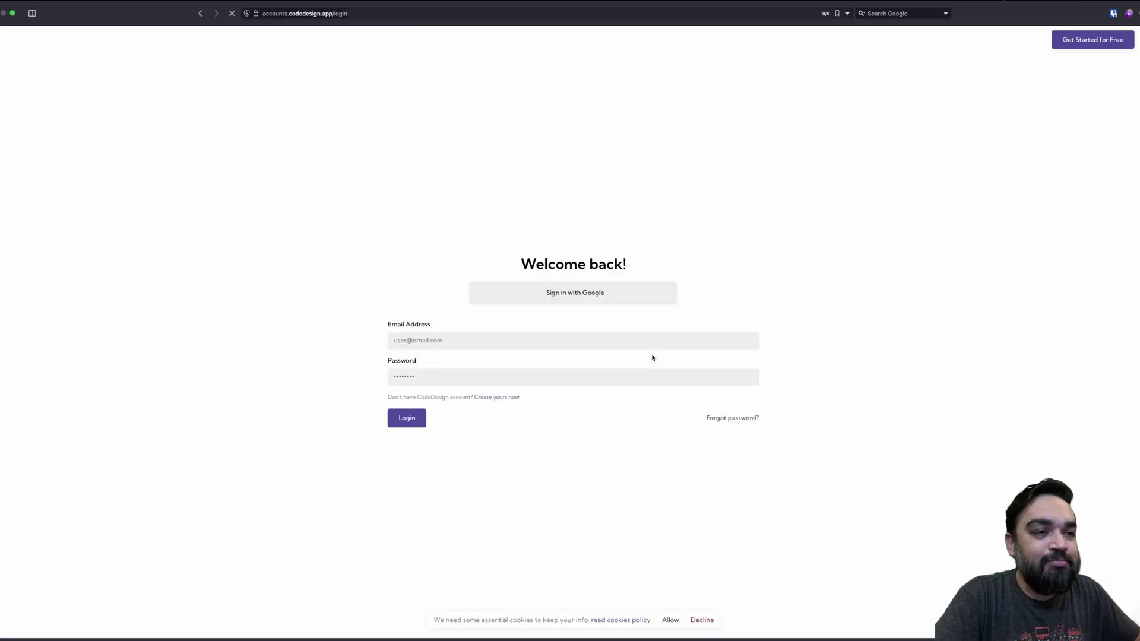
{"action": "left_click", "coordinate": [619, 293]}
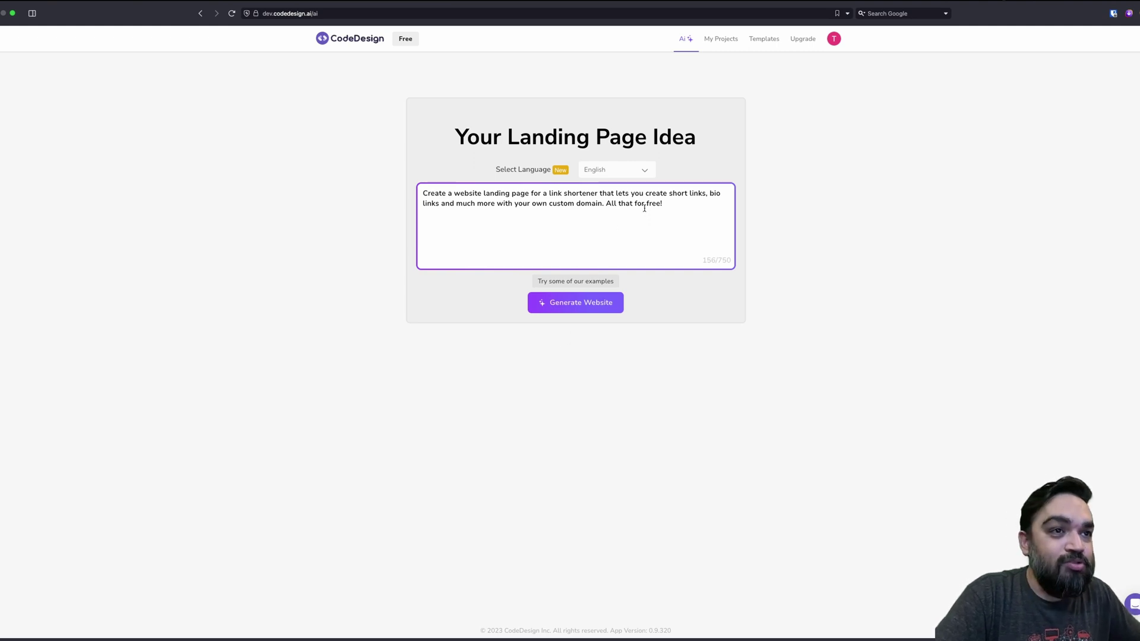
{"action": "left_click", "coordinate": [621, 171]}
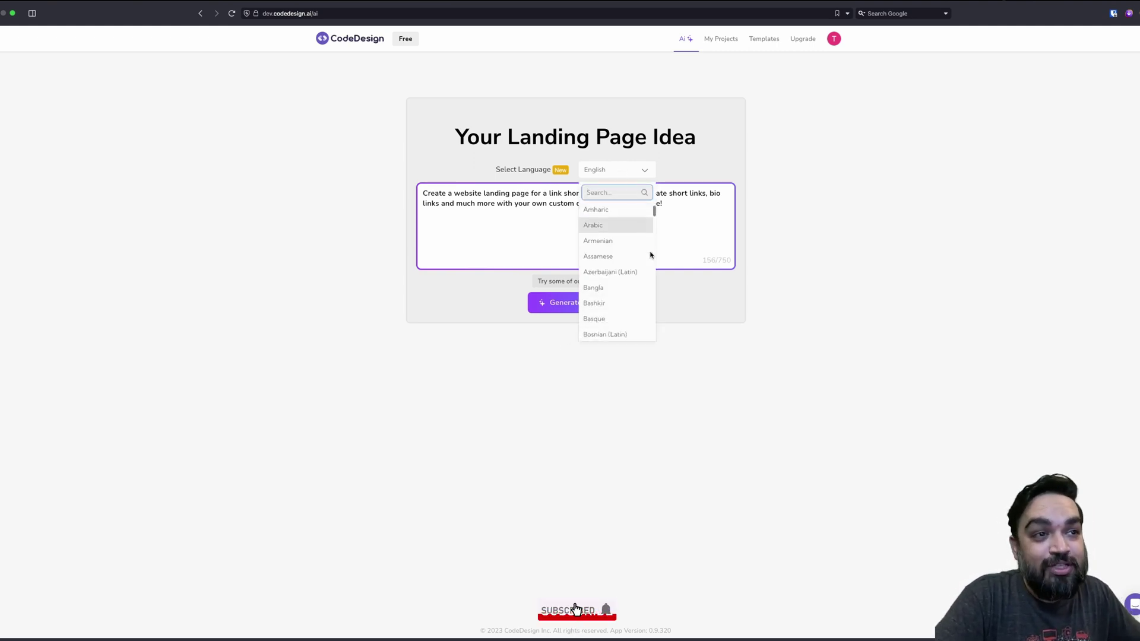
{"action": "scroll", "coordinate": [651, 255], "scroll_direction": "down", "scroll_amount": 20}
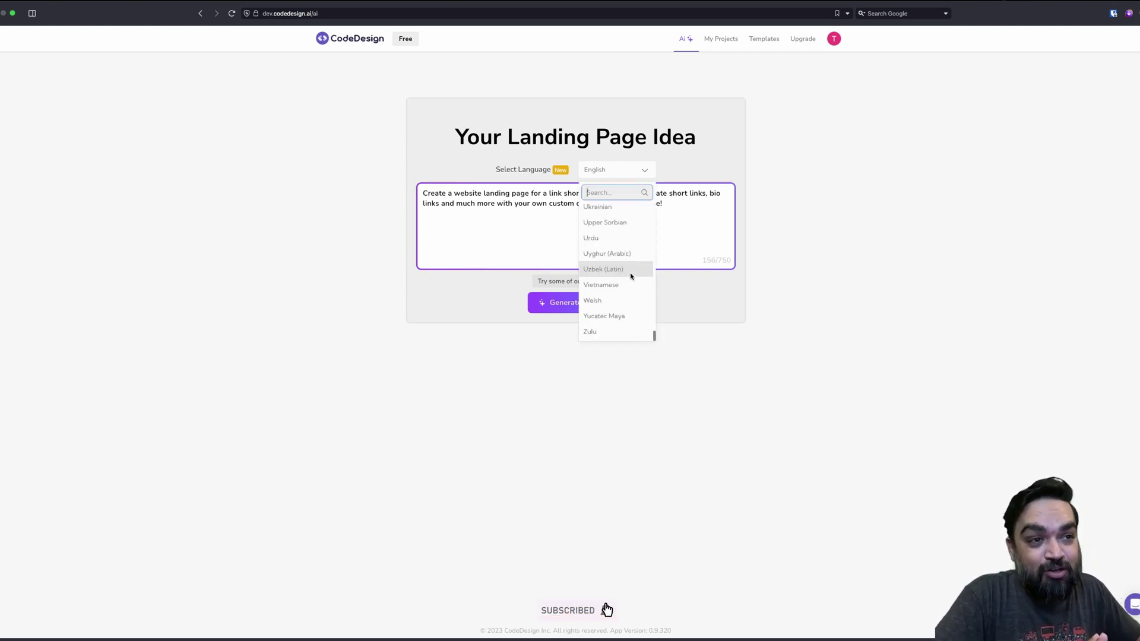
{"action": "left_click", "coordinate": [693, 255]}
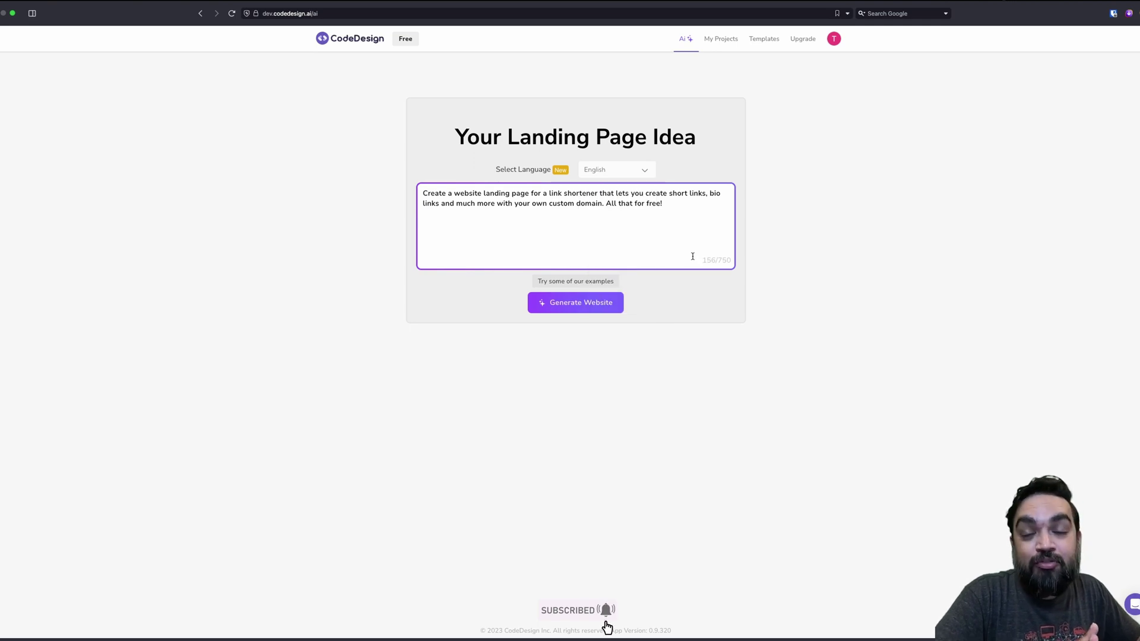
Generate the Linko landing page and select its Linko brand name in the playground
{"action": "left_click", "coordinate": [585, 306]}
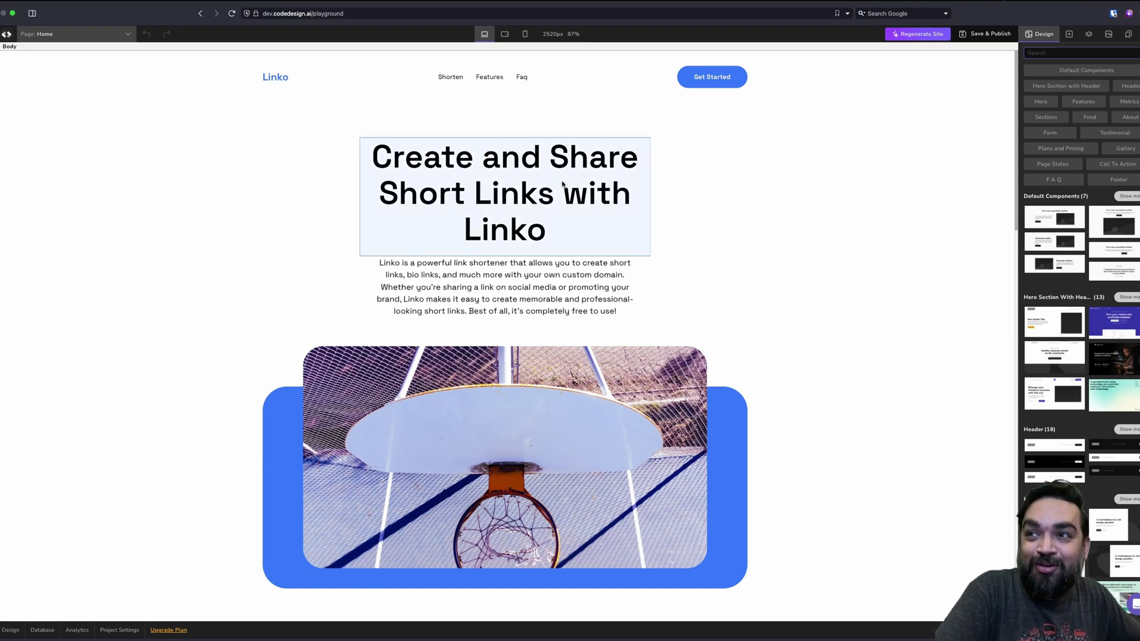
{"action": "left_click", "coordinate": [281, 83]}
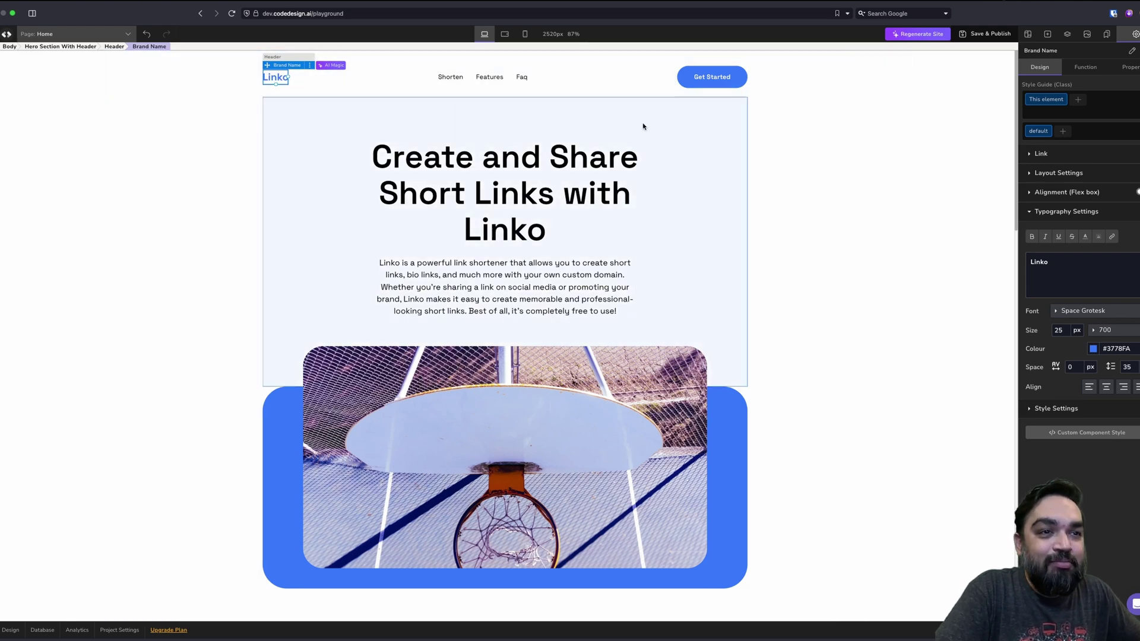
{"action": "scroll", "coordinate": [528, 267], "scroll_direction": "down", "scroll_amount": 3}
{"action": "scroll", "coordinate": [529, 266], "scroll_direction": "down", "scroll_amount": 5}
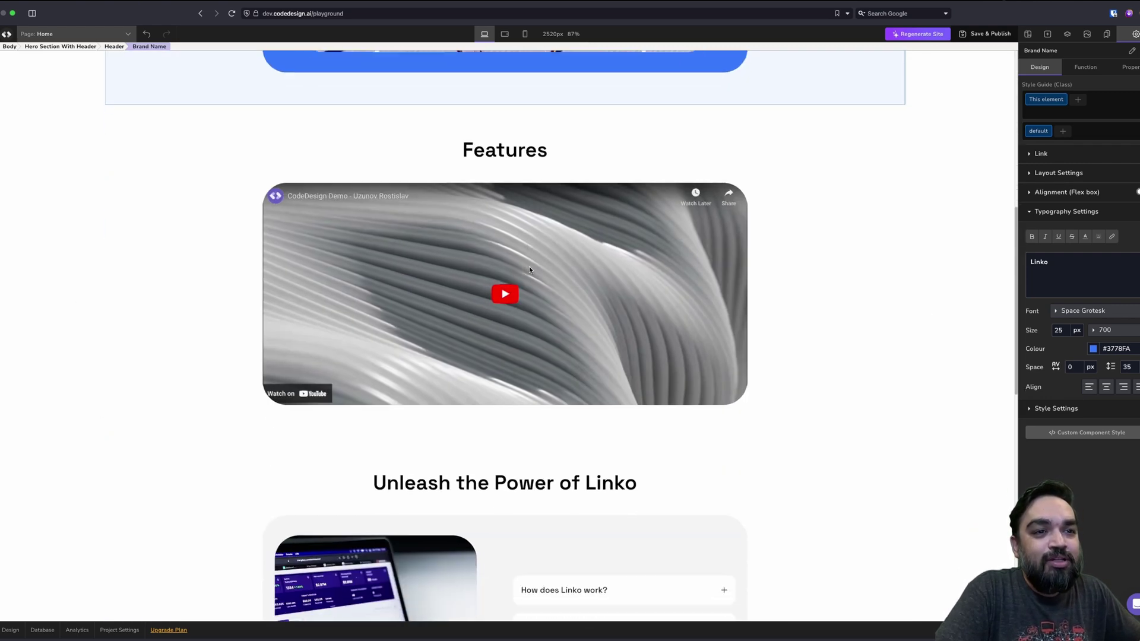
{"action": "scroll", "coordinate": [734, 355], "scroll_direction": "down", "scroll_amount": 5}
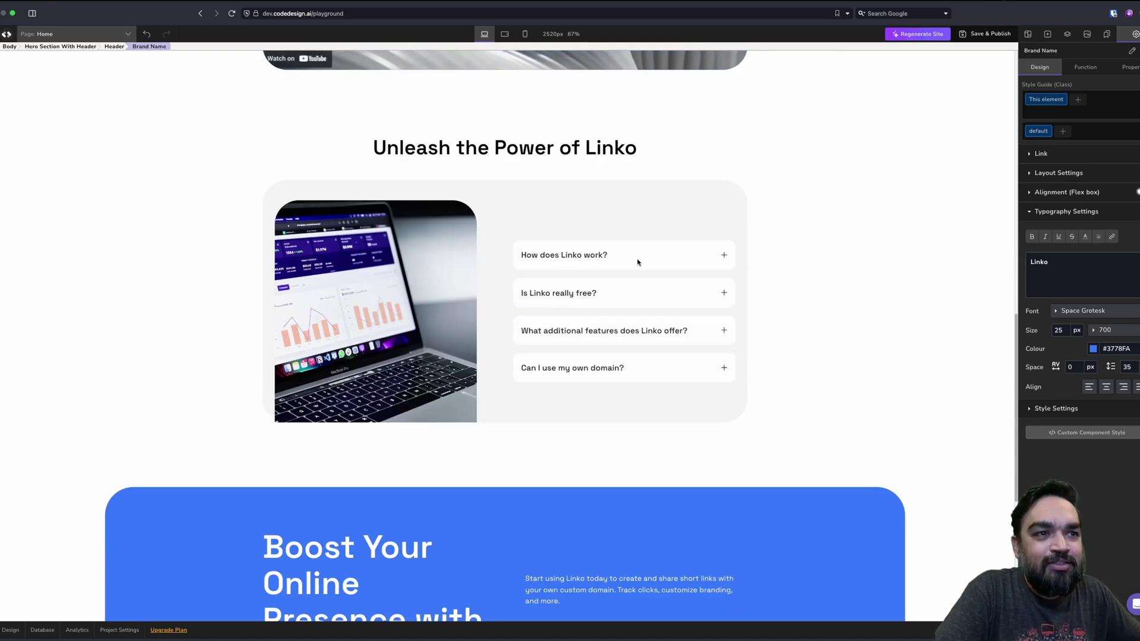
{"action": "left_click", "coordinate": [671, 258]}
{"action": "left_click", "coordinate": [735, 255]}
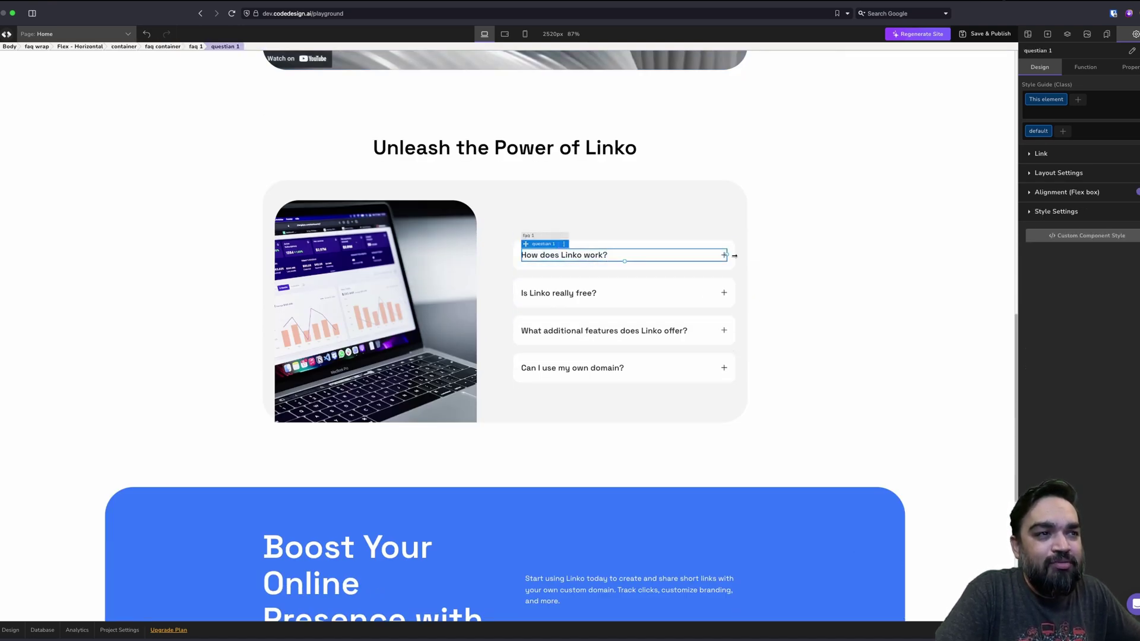
{"action": "scroll", "coordinate": [726, 297], "scroll_direction": "down", "scroll_amount": 6}
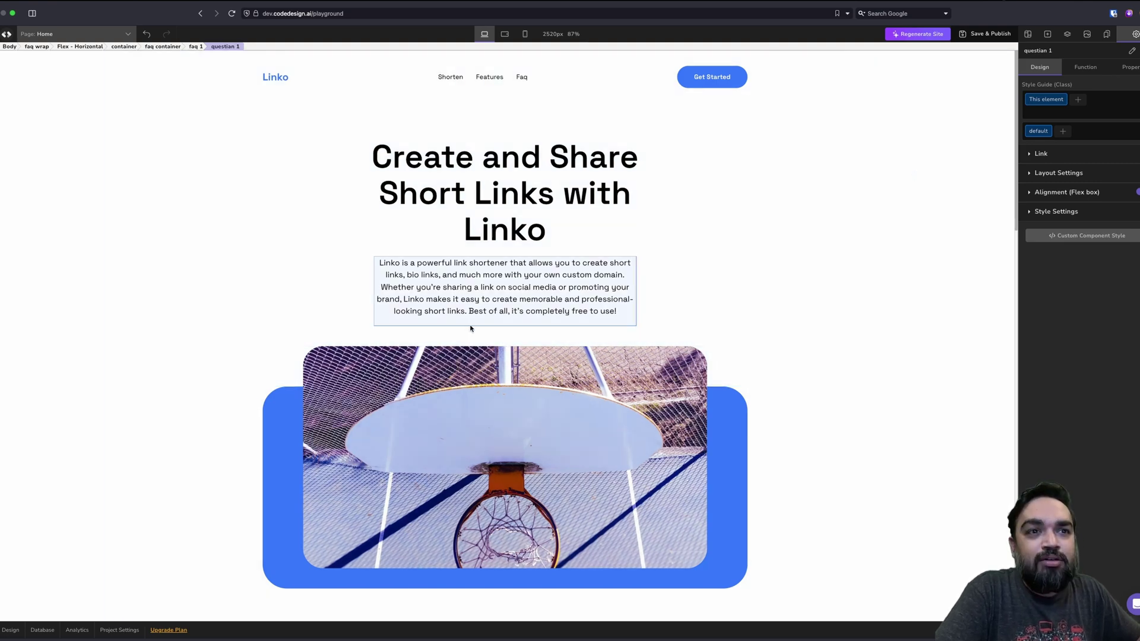
Select the hero paragraph, review its text and style settings, then view its Function options
{"action": "left_click", "coordinate": [485, 311]}
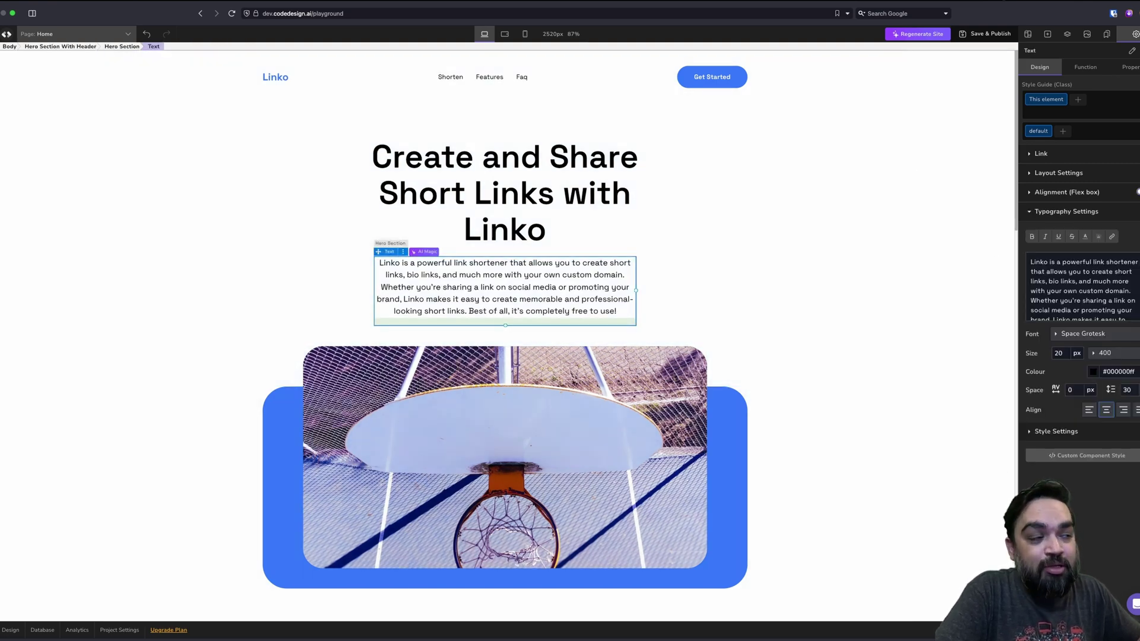
{"action": "triple_click", "coordinate": [1069, 271]}
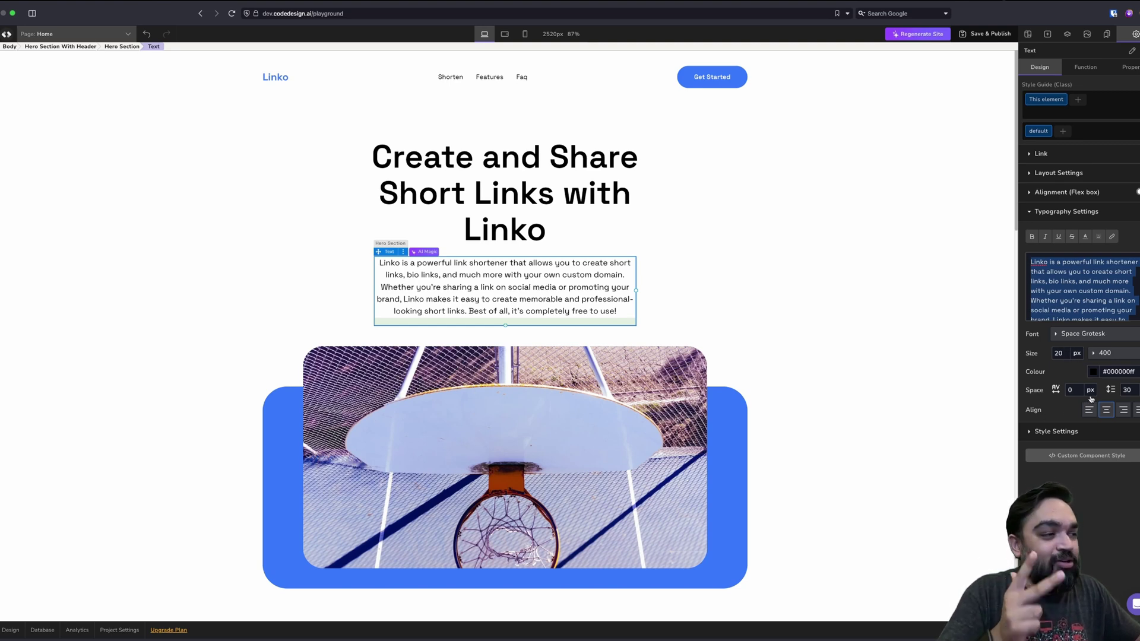
{"action": "left_click", "coordinate": [1063, 431]}
{"action": "scroll", "coordinate": [1079, 416], "scroll_direction": "down", "scroll_amount": 3}
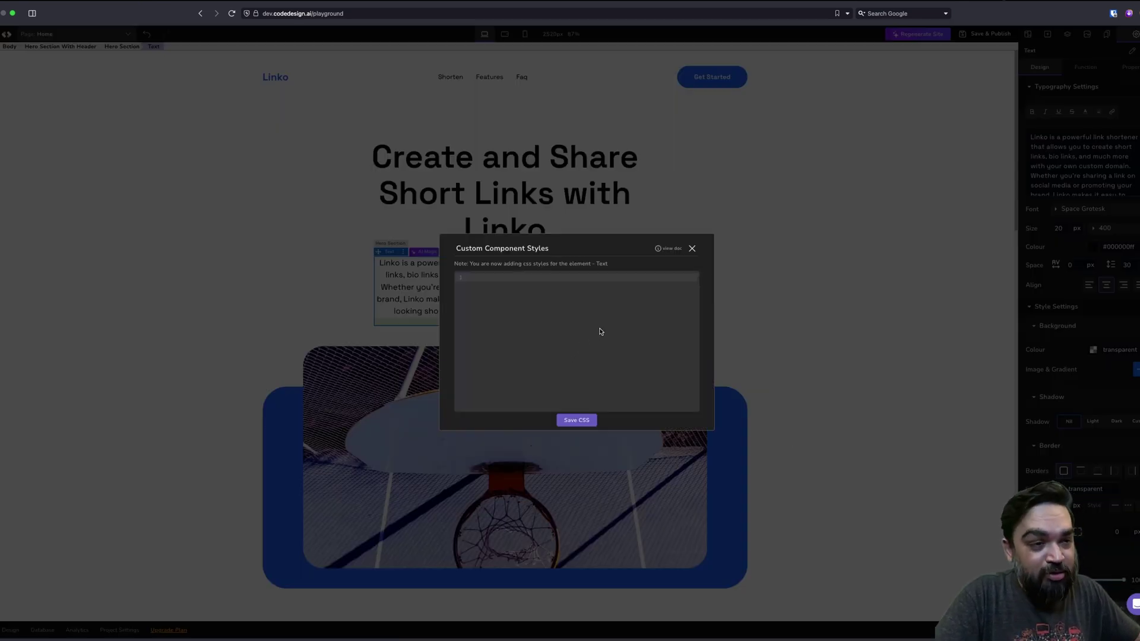
{"action": "left_click", "coordinate": [692, 248]}
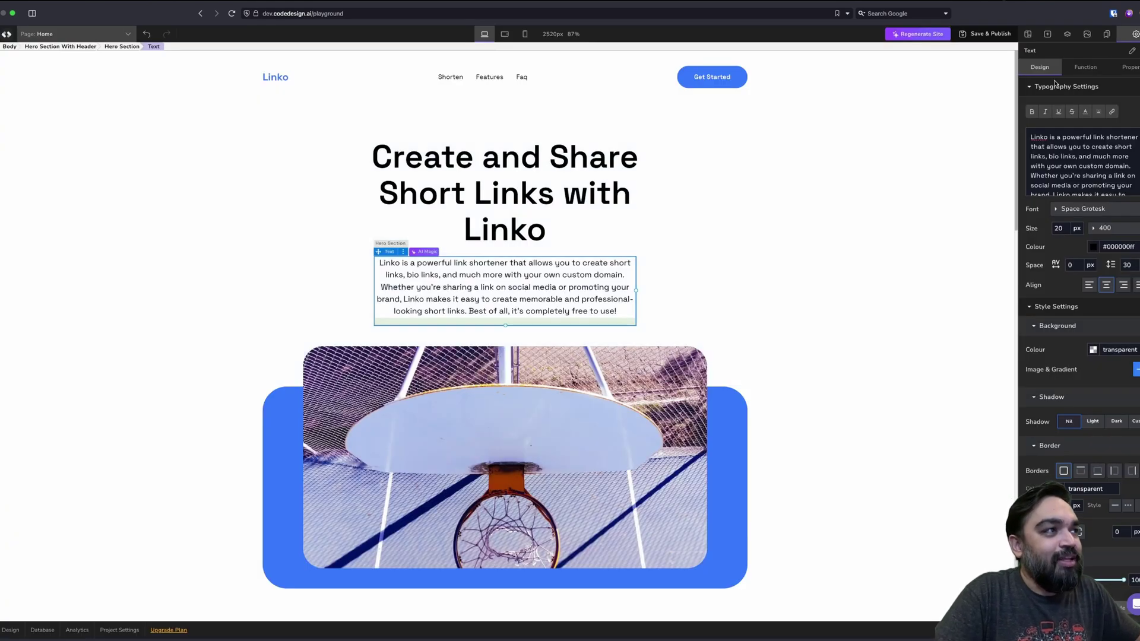
{"action": "left_click", "coordinate": [1078, 73]}
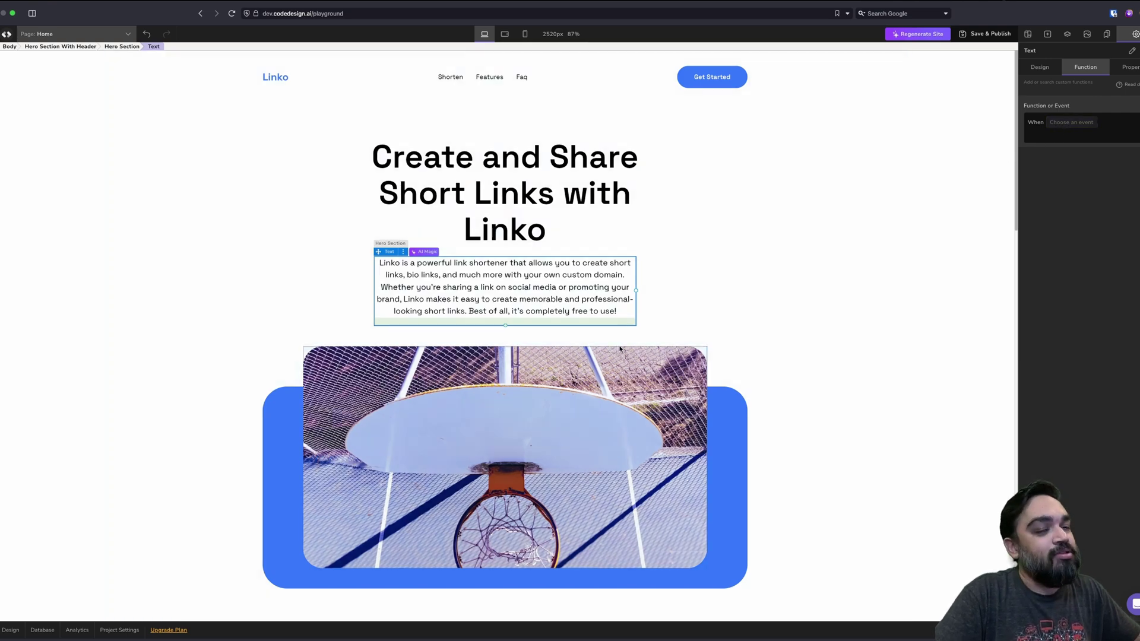
Check the paragraph's event list, then show its Space Grotesk 20 px Design settings
{"action": "left_click", "coordinate": [1074, 122]}
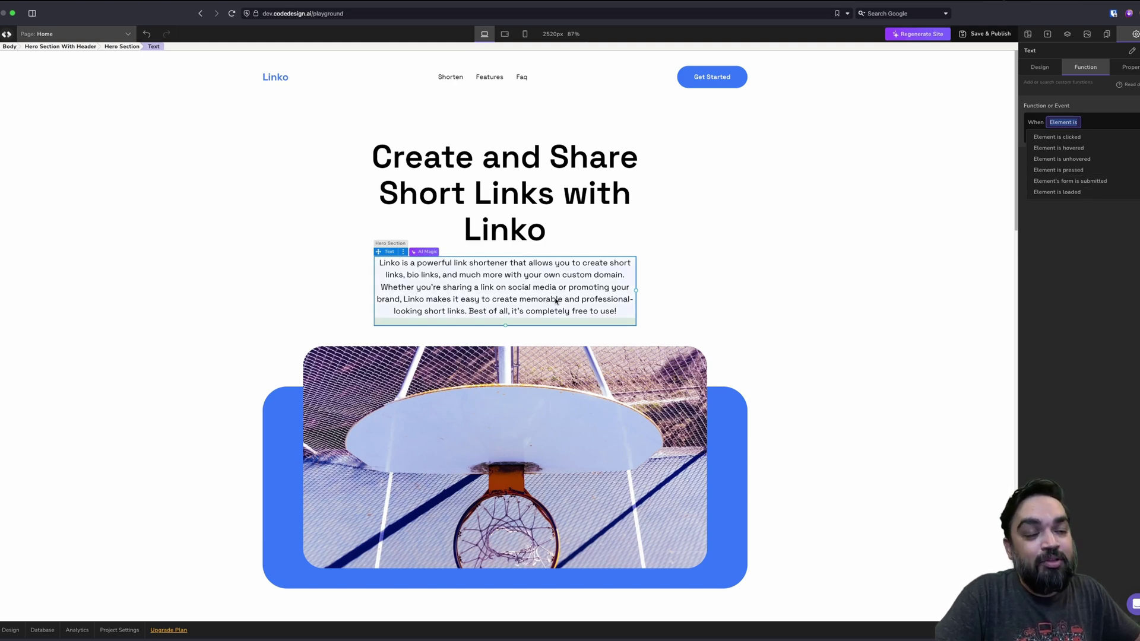
{"action": "left_click", "coordinate": [1131, 68]}
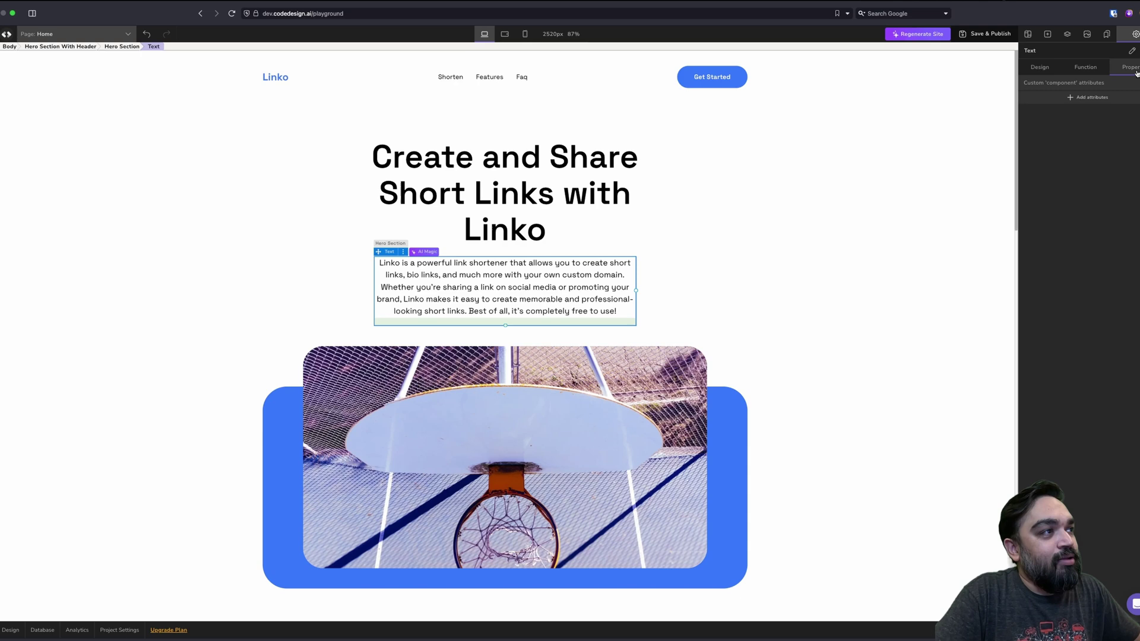
{"action": "left_click", "coordinate": [1049, 71]}
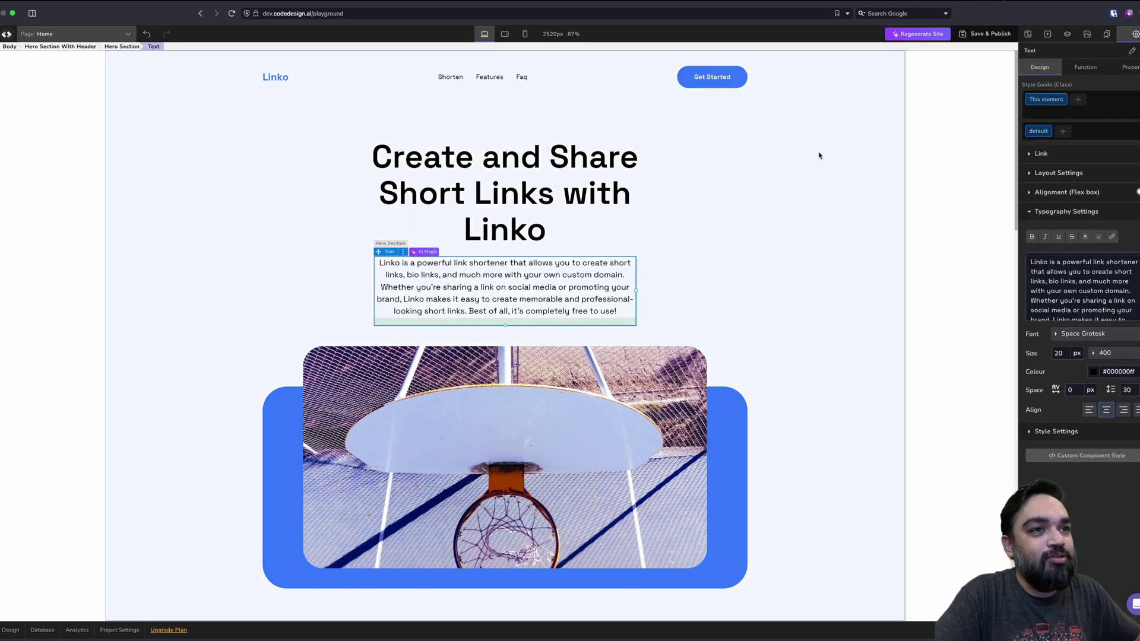
Select the hero heading and scroll past the FAQ to the footer and blank-section area
{"action": "left_click", "coordinate": [436, 172]}
{"action": "scroll", "coordinate": [790, 252], "scroll_direction": "down", "scroll_amount": 20}
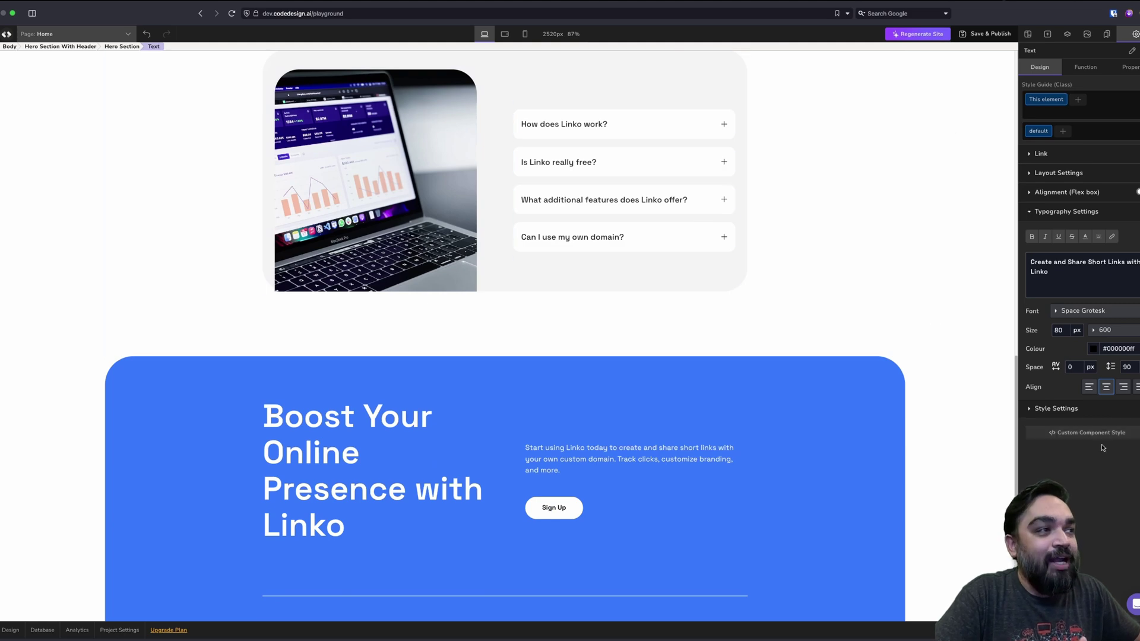
{"action": "scroll", "coordinate": [564, 326], "scroll_direction": "down", "scroll_amount": 5}
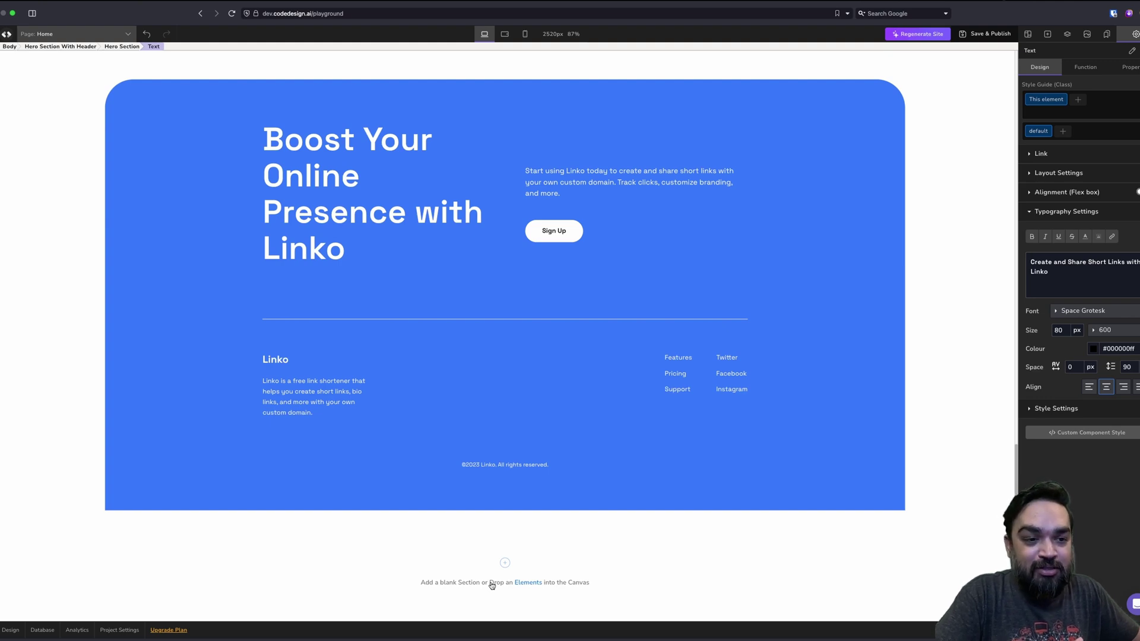
Add a blank two-column section below the Linko footer
{"action": "left_click", "coordinate": [504, 561]}
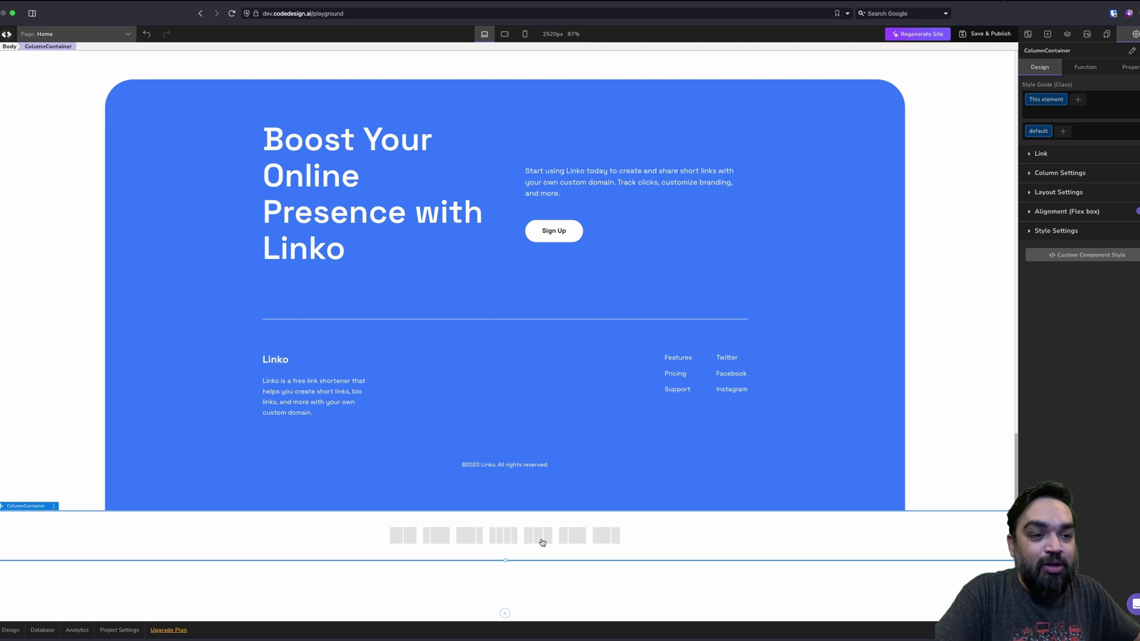
{"action": "left_click", "coordinate": [412, 541]}
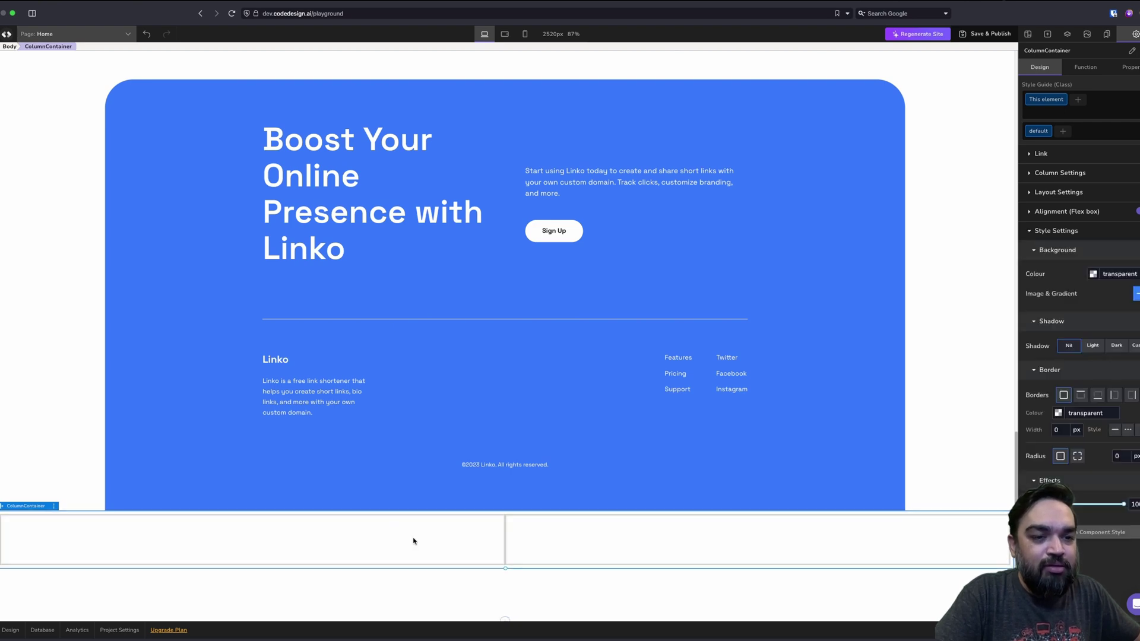
{"action": "scroll", "coordinate": [503, 526], "scroll_direction": "down", "scroll_amount": 2}
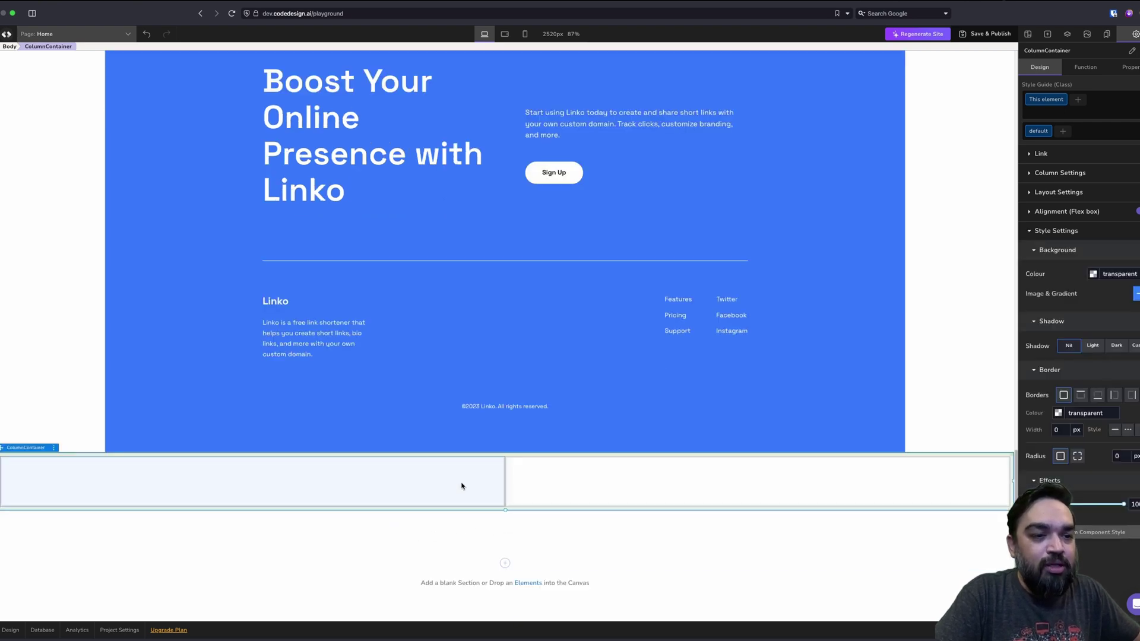
Drag a Youtube embed from Elements into the new section's left column
{"action": "left_click", "coordinate": [310, 470]}
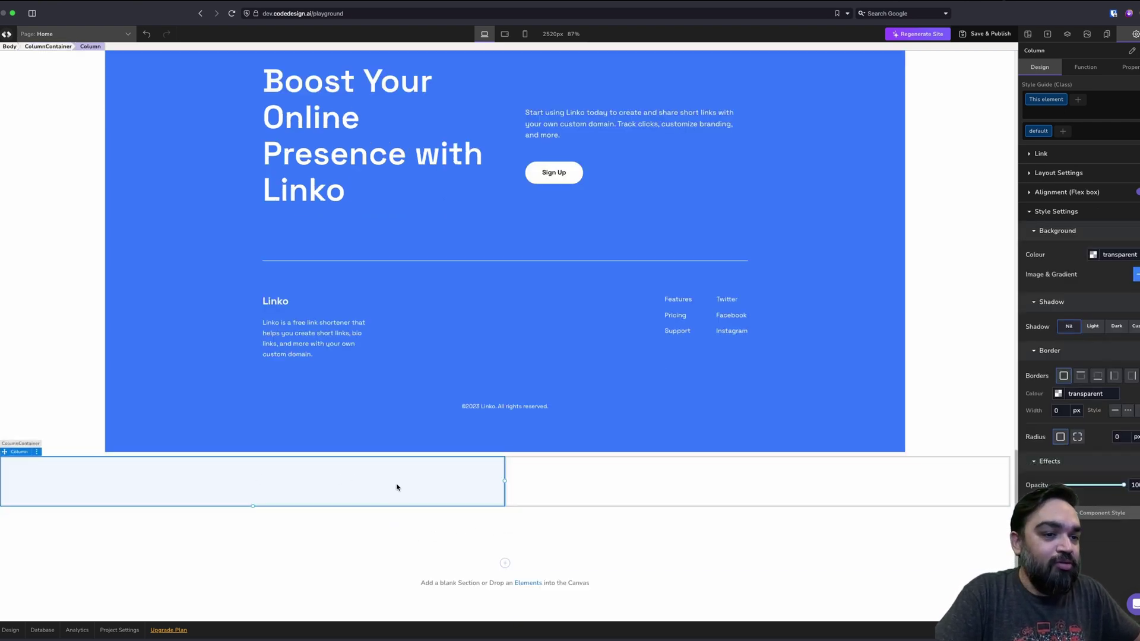
{"action": "left_click", "coordinate": [534, 585]}
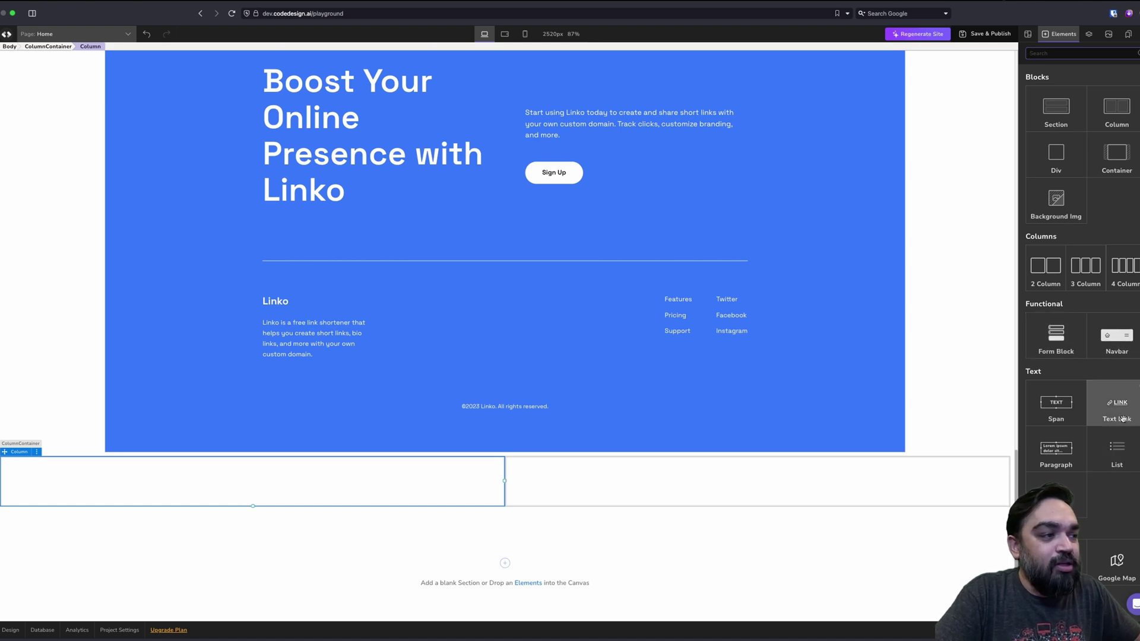
{"action": "scroll", "coordinate": [1118, 475], "scroll_direction": "down", "scroll_amount": 3}
{"action": "scroll", "coordinate": [1118, 475], "scroll_direction": "down", "scroll_amount": 8}
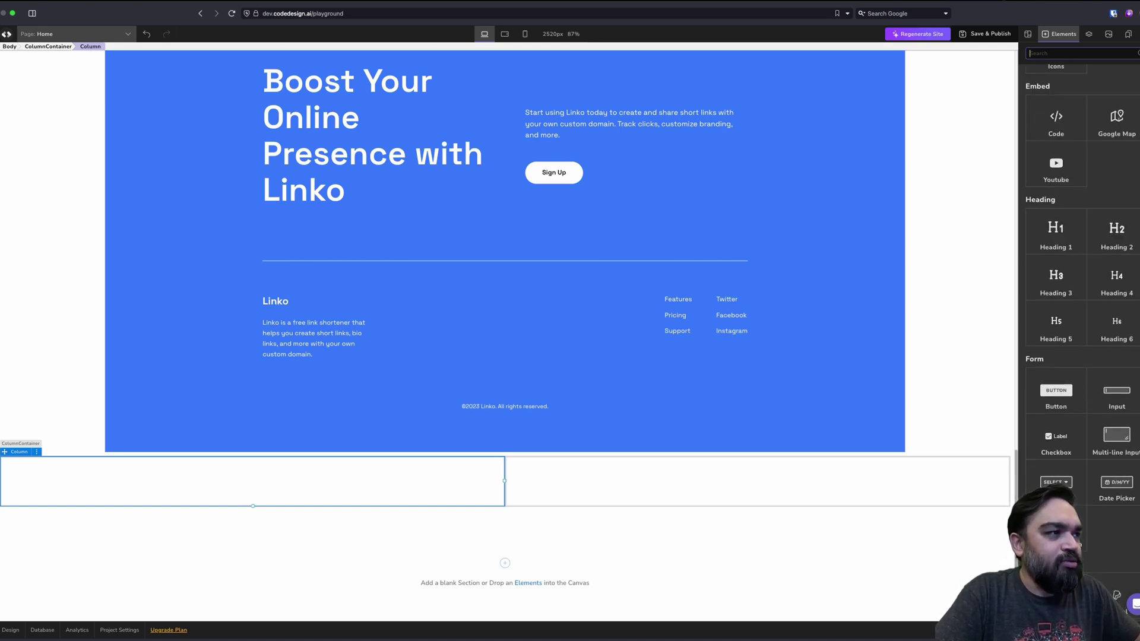
{"action": "left_click_drag", "start_coordinate": [1056, 166], "coordinate": [345, 485]}
Select all the video's IFrame embed code, then bring up the Save & Publish dialog
{"action": "scroll", "coordinate": [345, 481], "scroll_direction": "down", "scroll_amount": 3}
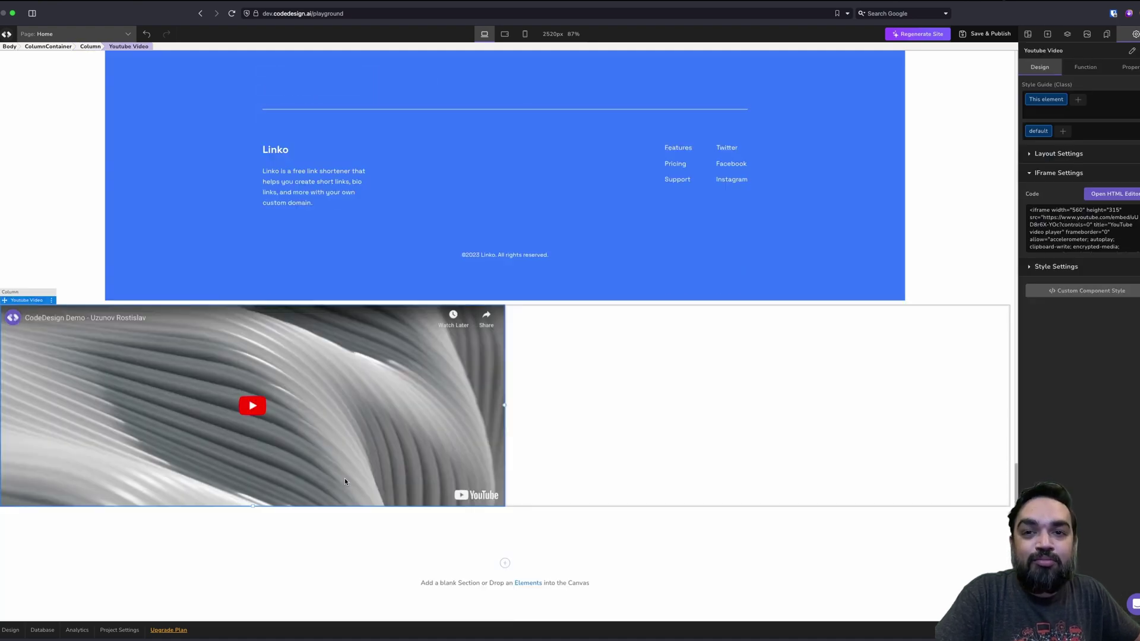
{"action": "left_click", "coordinate": [1120, 240]}
{"action": "key", "text": "super+a"}
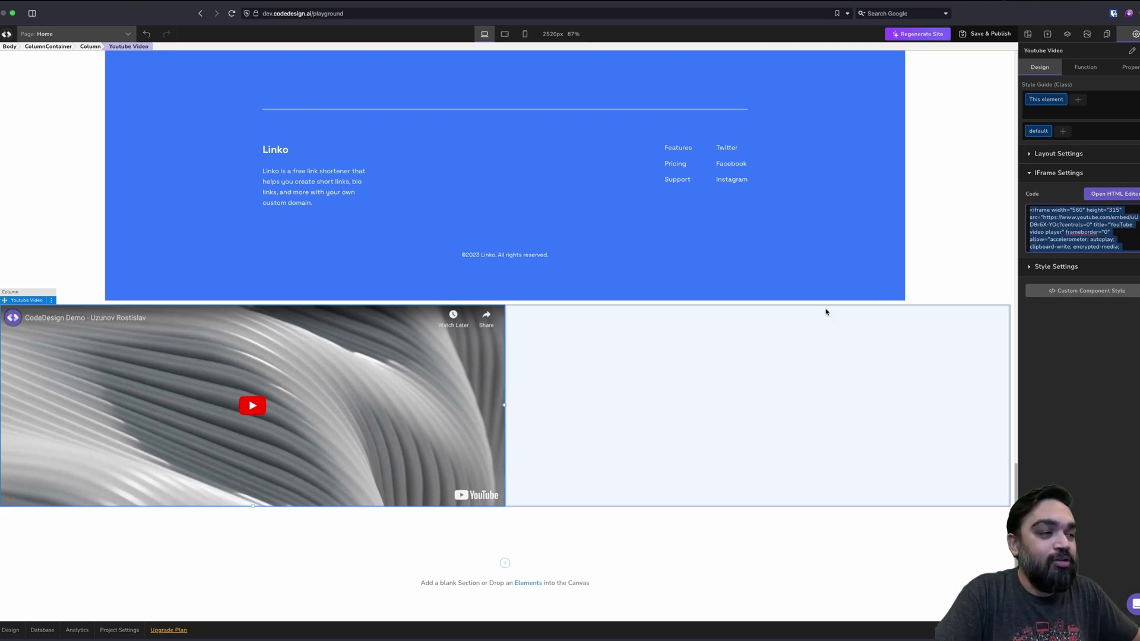
{"action": "scroll", "coordinate": [535, 297], "scroll_direction": "up", "scroll_amount": 20}
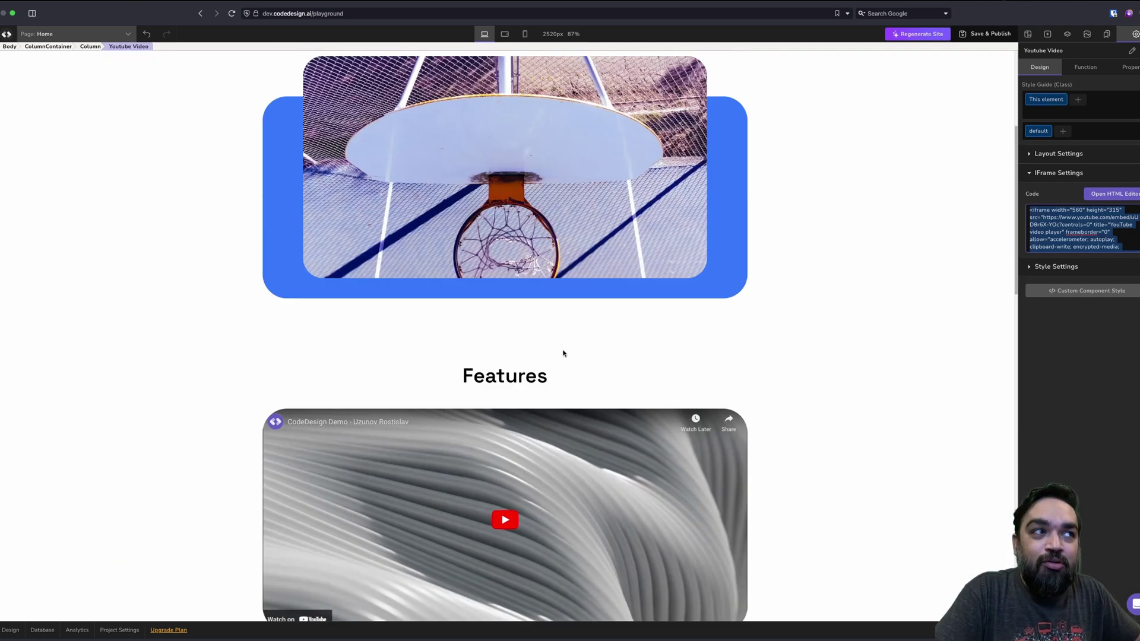
{"action": "scroll", "coordinate": [558, 350], "scroll_direction": "down", "scroll_amount": 1}
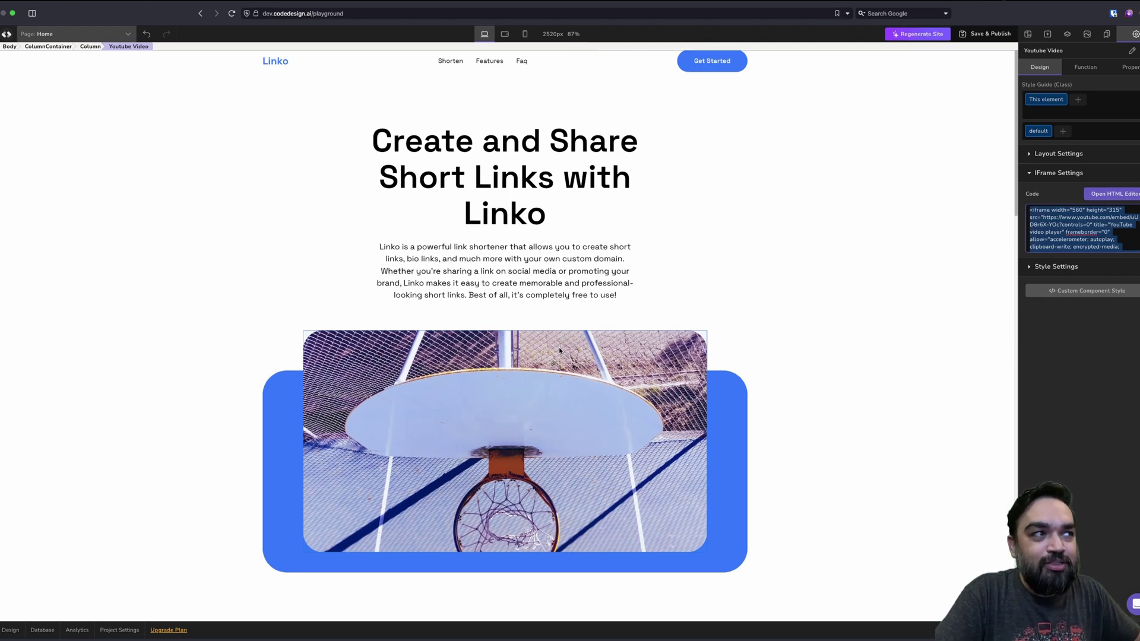
{"action": "left_click", "coordinate": [977, 34]}
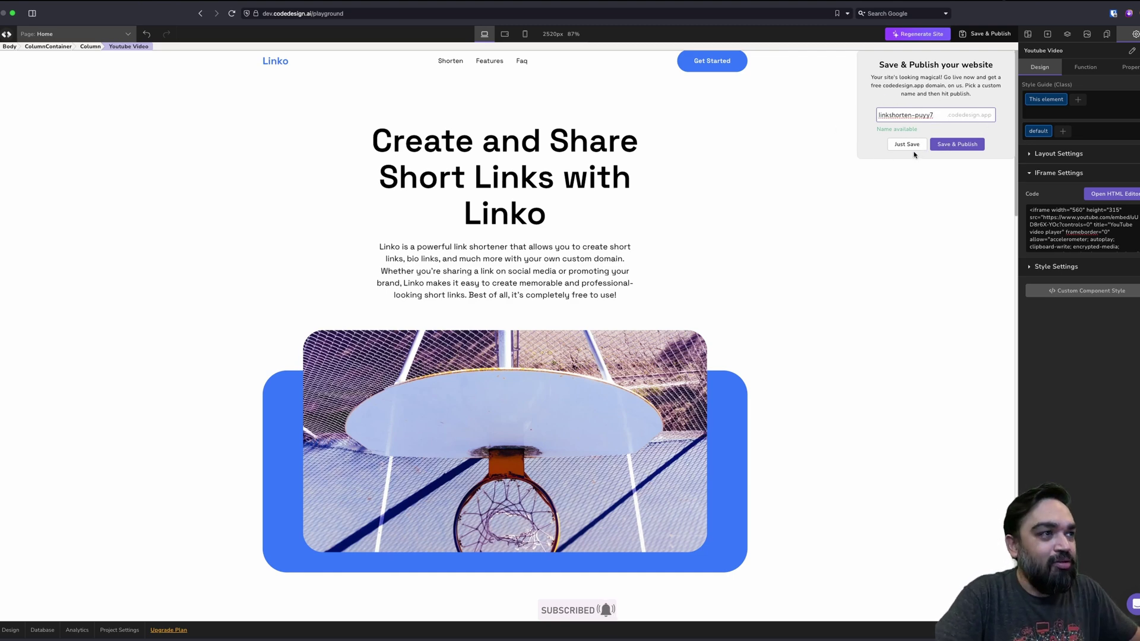
Dismiss the Save & Publish popover without publishing, returning to the Linko page
{"action": "left_click", "coordinate": [933, 172]}
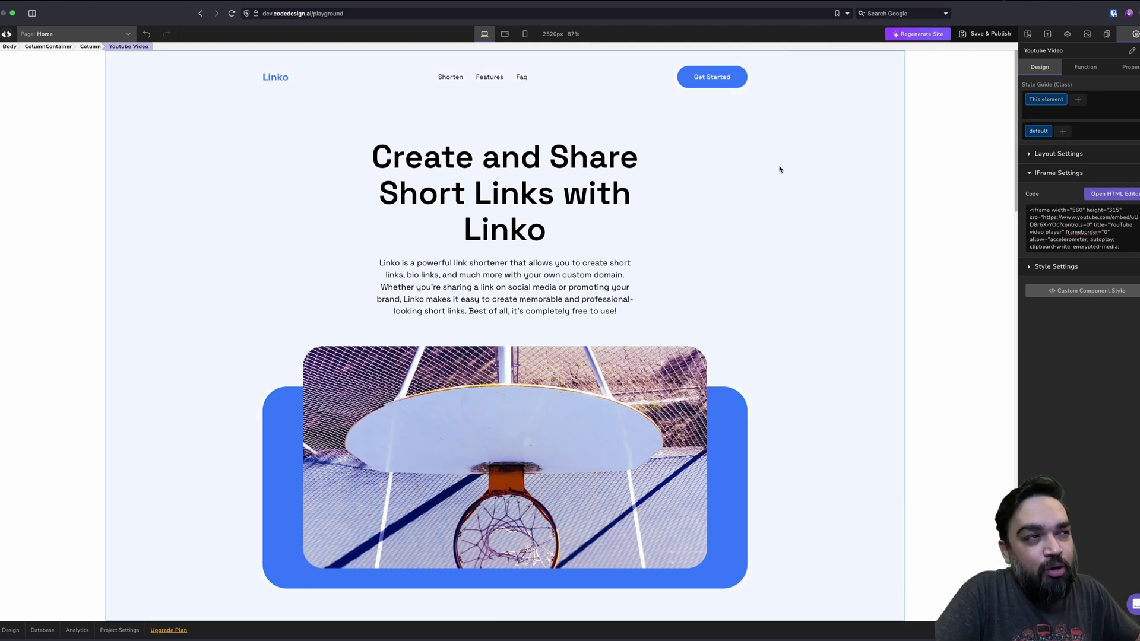
Regenerate the site with AI into the green Linkify page with a basketball-hoop hero
{"action": "left_click", "coordinate": [899, 37]}
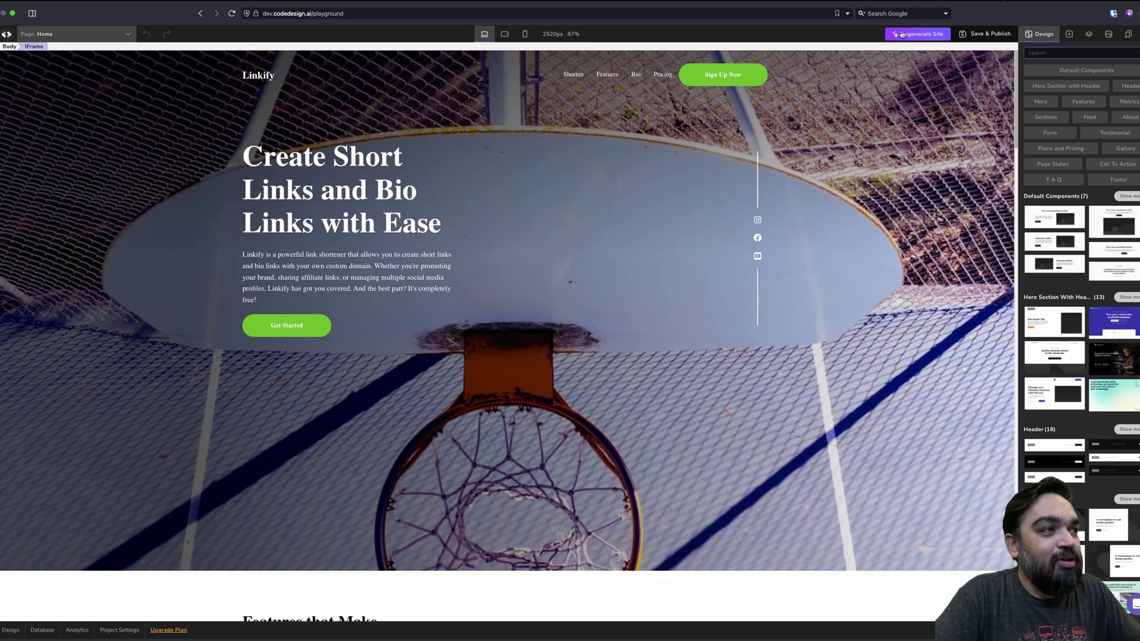
{"action": "scroll", "coordinate": [617, 267], "scroll_direction": "down", "scroll_amount": 20}
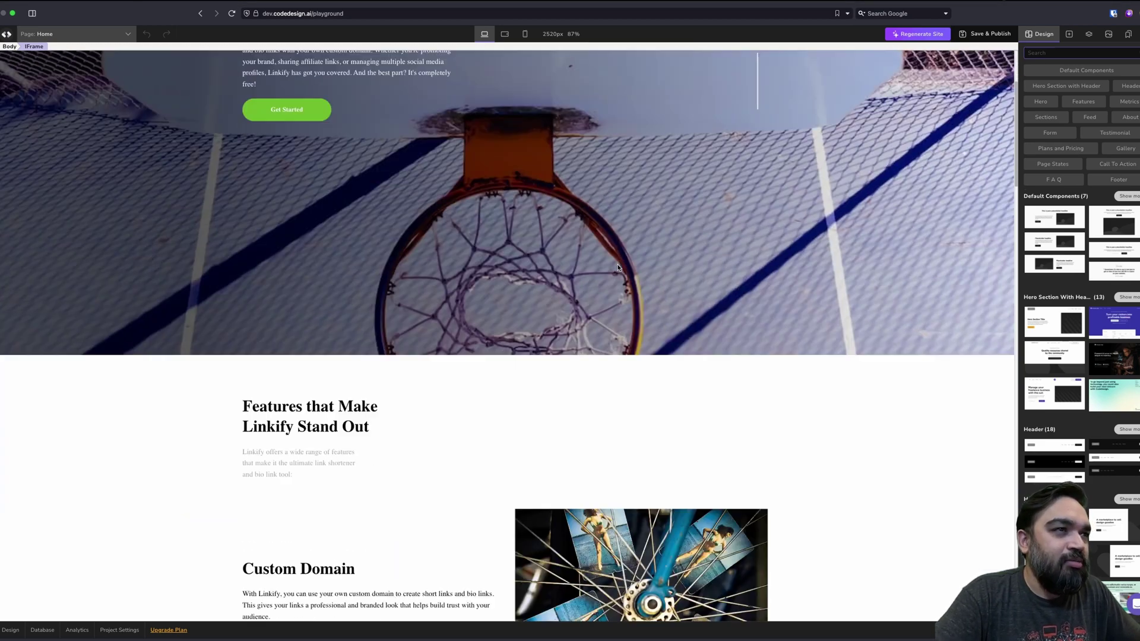
{"action": "scroll", "coordinate": [617, 267], "scroll_direction": "down", "scroll_amount": 5}
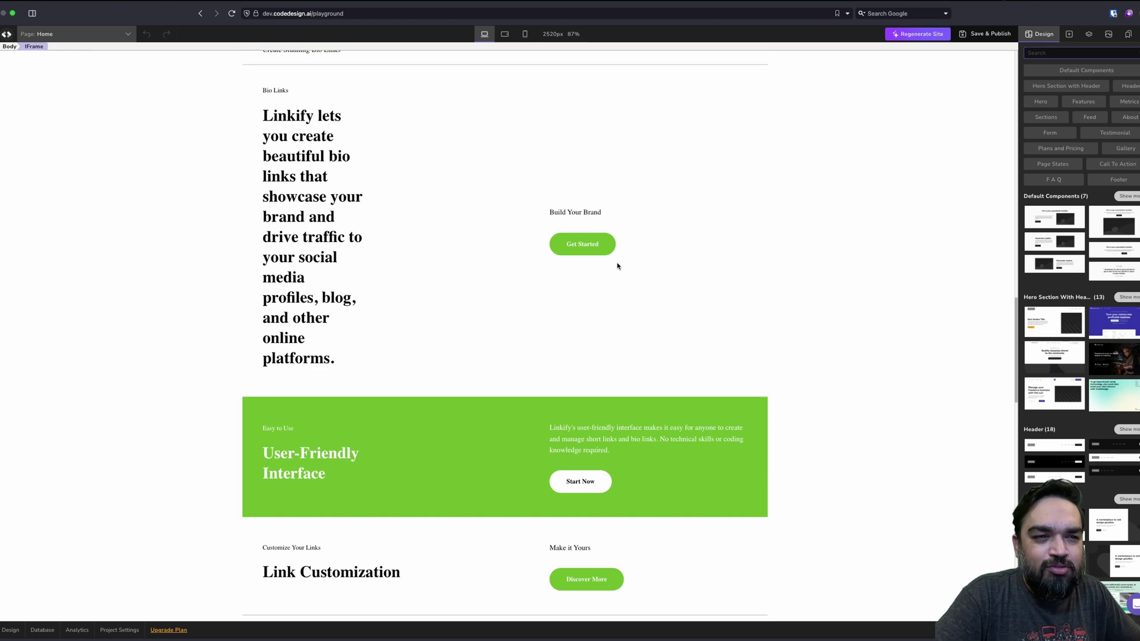
{"action": "scroll", "coordinate": [617, 266], "scroll_direction": "down", "scroll_amount": 18}
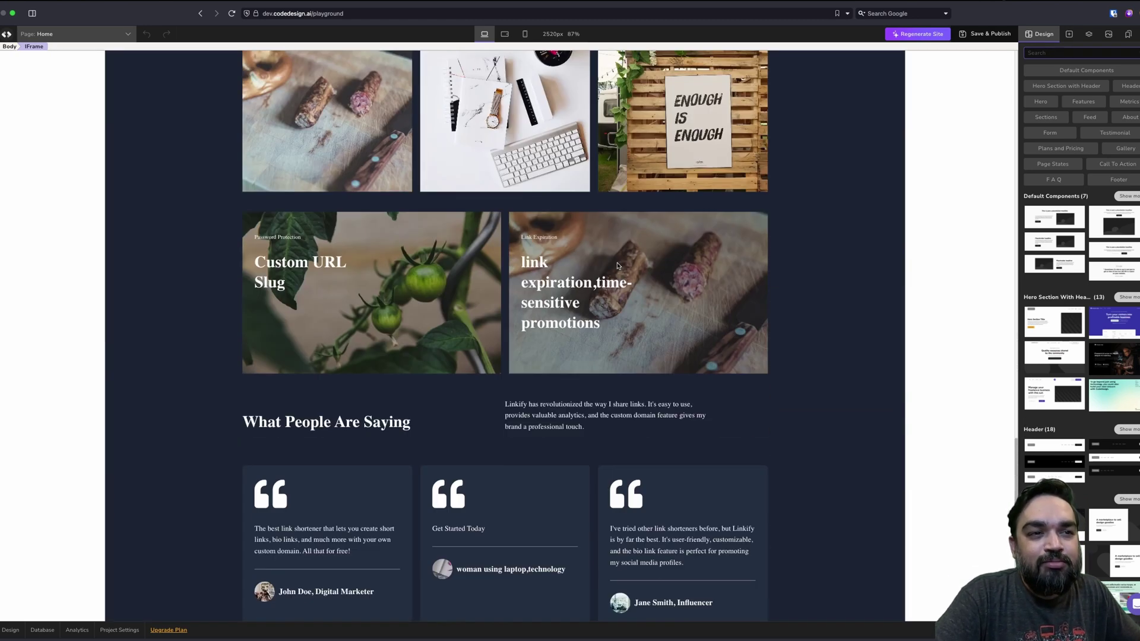
{"action": "scroll", "coordinate": [617, 266], "scroll_direction": "down", "scroll_amount": 3}
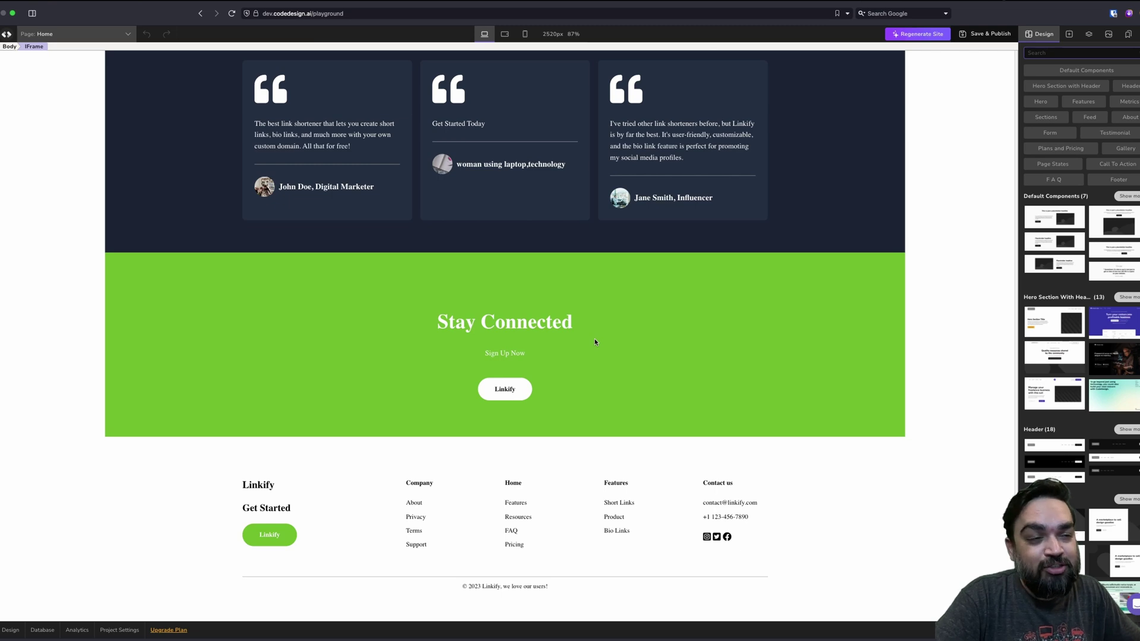
{"action": "scroll", "coordinate": [595, 339], "scroll_direction": "up", "scroll_amount": 20}
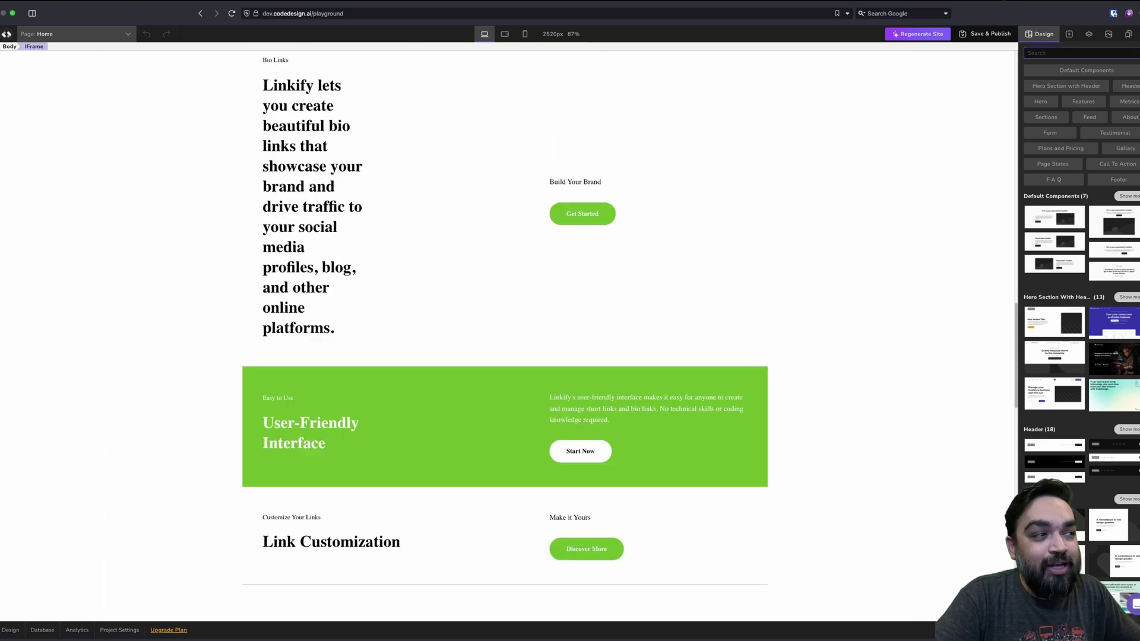
{"action": "scroll", "coordinate": [1090, 196], "scroll_direction": "down", "scroll_amount": 4}
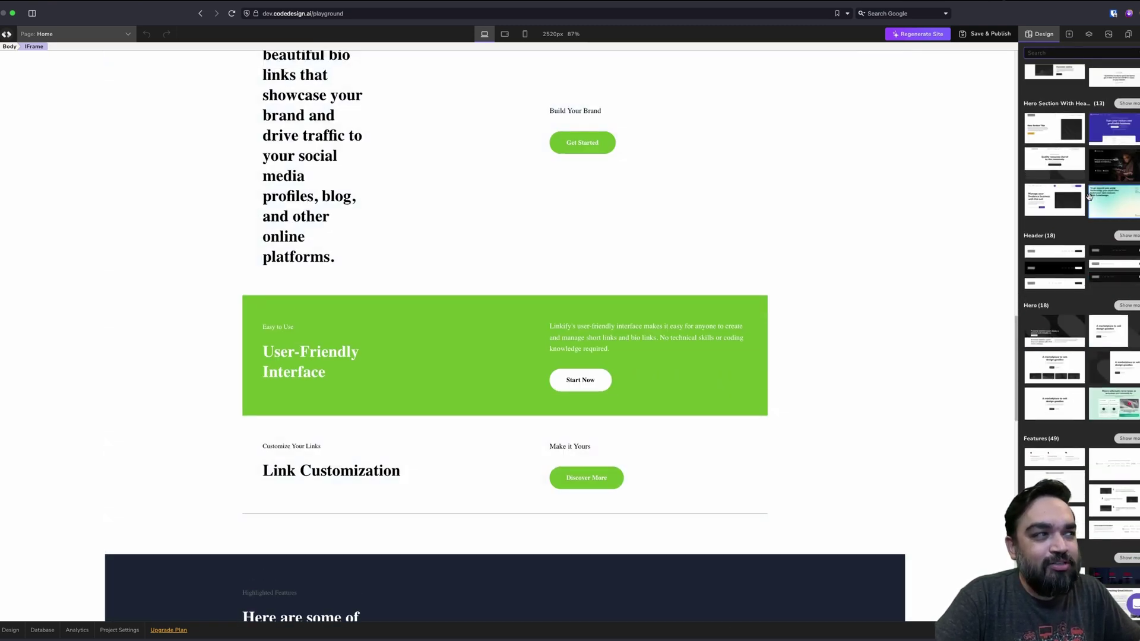
{"action": "left_click_drag", "start_coordinate": [1090, 196], "coordinate": [514, 520]}
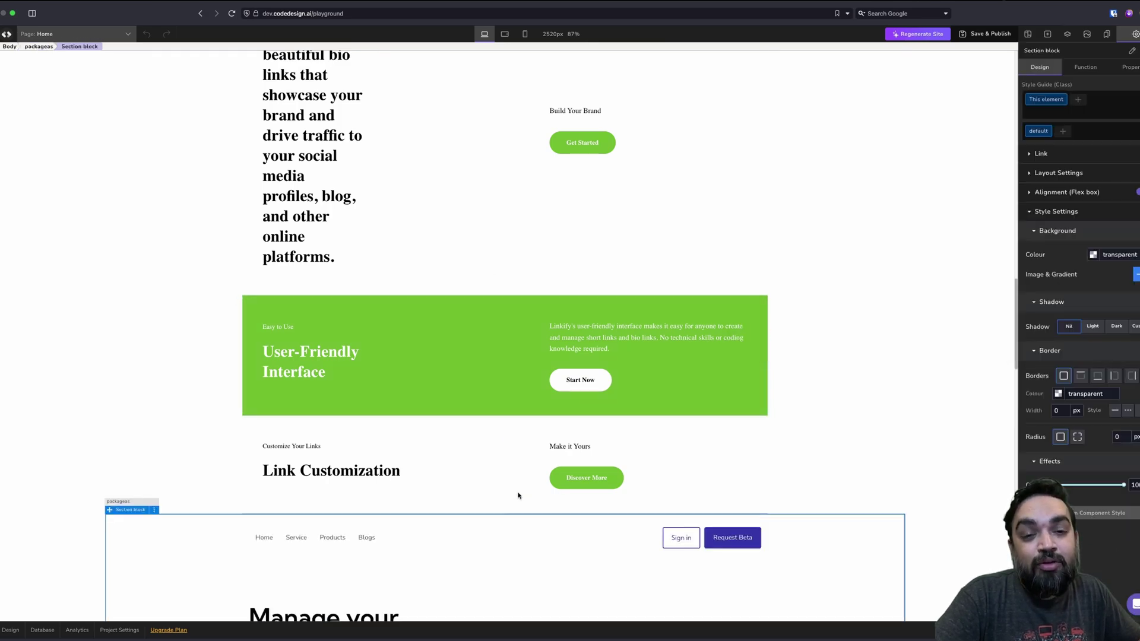
{"action": "scroll", "coordinate": [518, 496], "scroll_direction": "down", "scroll_amount": 5}
{"action": "scroll", "coordinate": [504, 193], "scroll_direction": "up", "scroll_amount": 10}
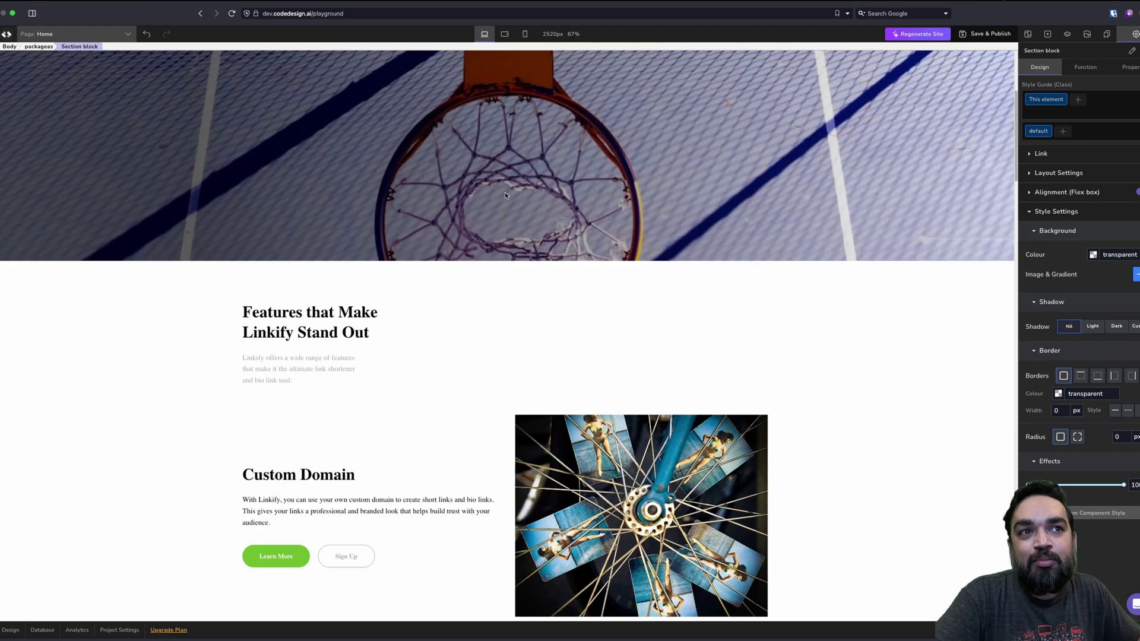
{"action": "scroll", "coordinate": [504, 195], "scroll_direction": "up", "scroll_amount": 3}
{"action": "scroll", "coordinate": [505, 195], "scroll_direction": "down", "scroll_amount": 20}
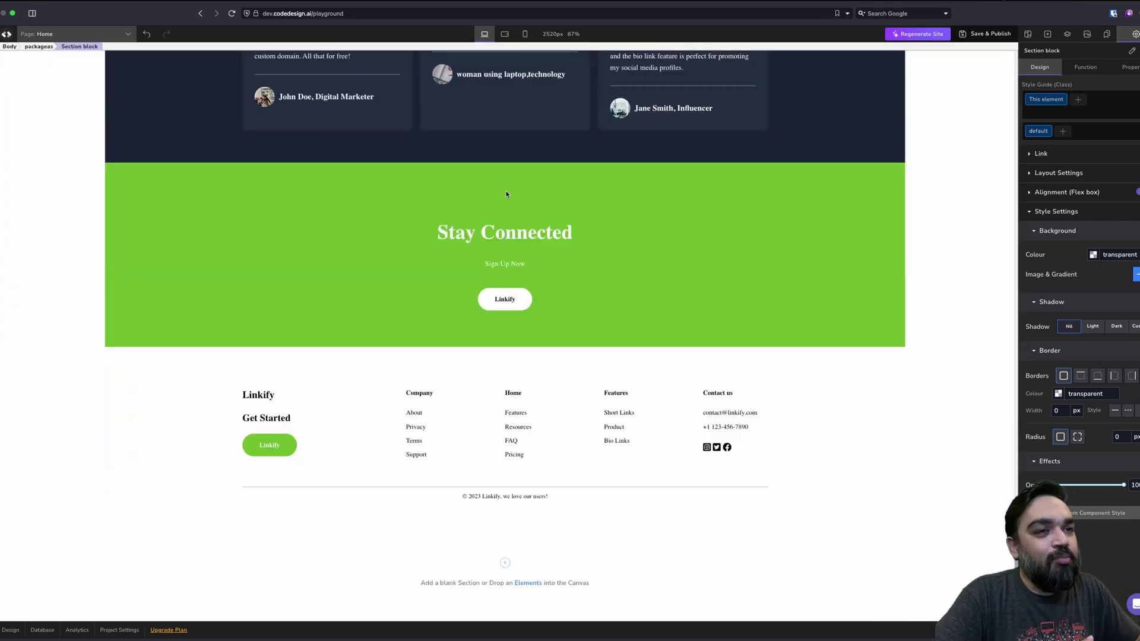
{"action": "scroll", "coordinate": [506, 194], "scroll_direction": "up", "scroll_amount": 20}
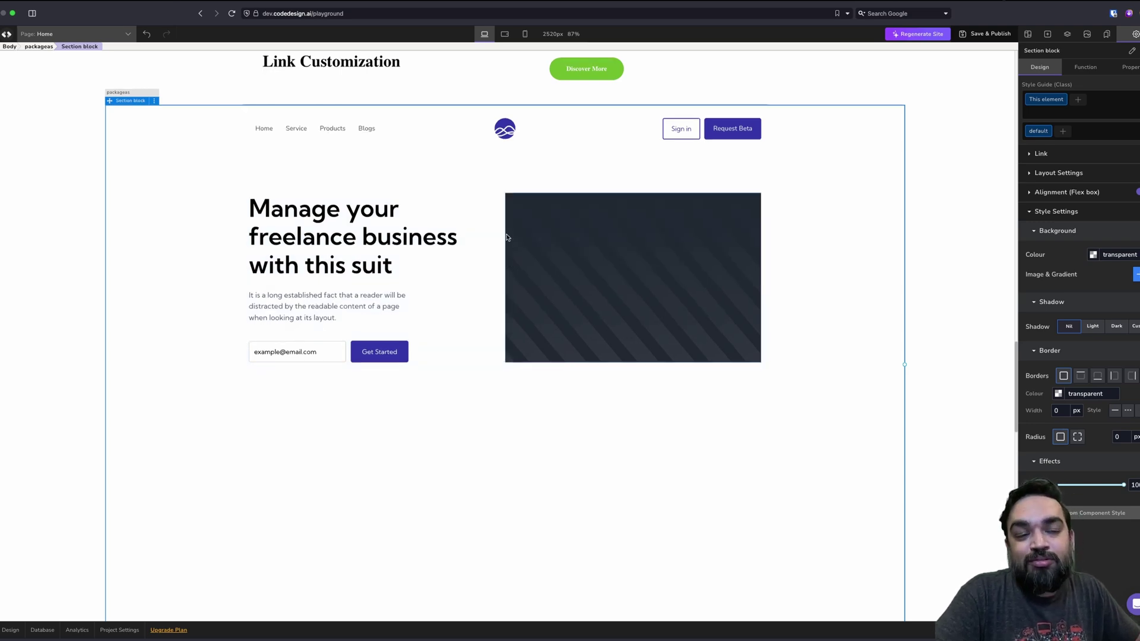
{"action": "scroll", "coordinate": [506, 240], "scroll_direction": "up", "scroll_amount": 15}
{"action": "scroll", "coordinate": [507, 238], "scroll_direction": "up", "scroll_amount": 3}
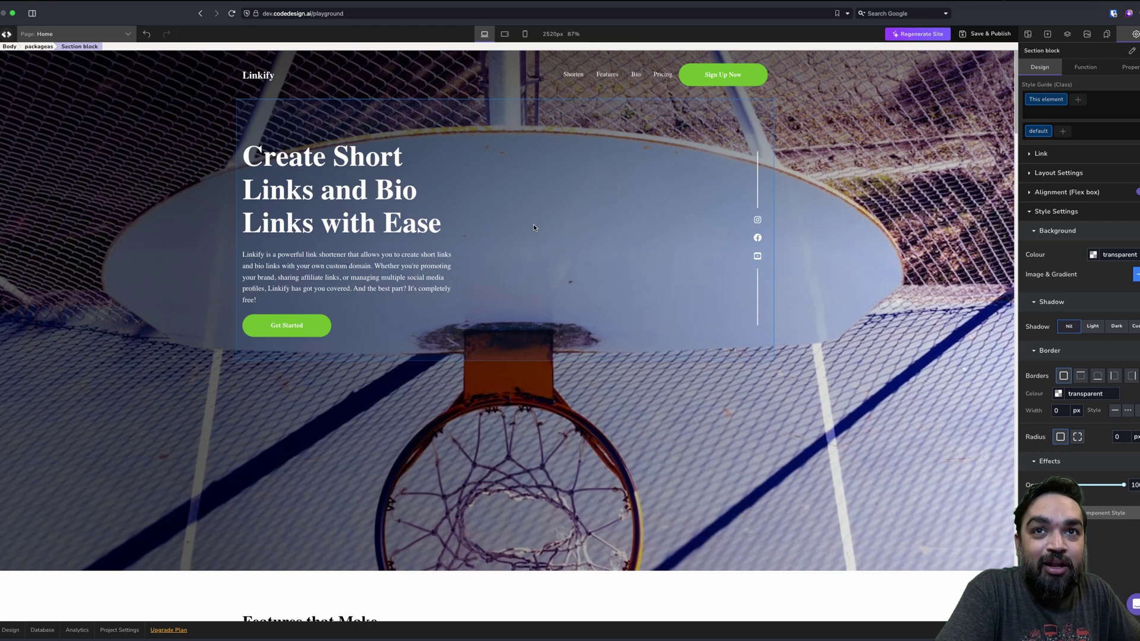
Exit the editor to the dashboard and browse the Templates library (Nexify, Zephyr, Zen Zeniths)
{"action": "left_click", "coordinate": [16, 36]}
{"action": "left_click", "coordinate": [581, 324]}
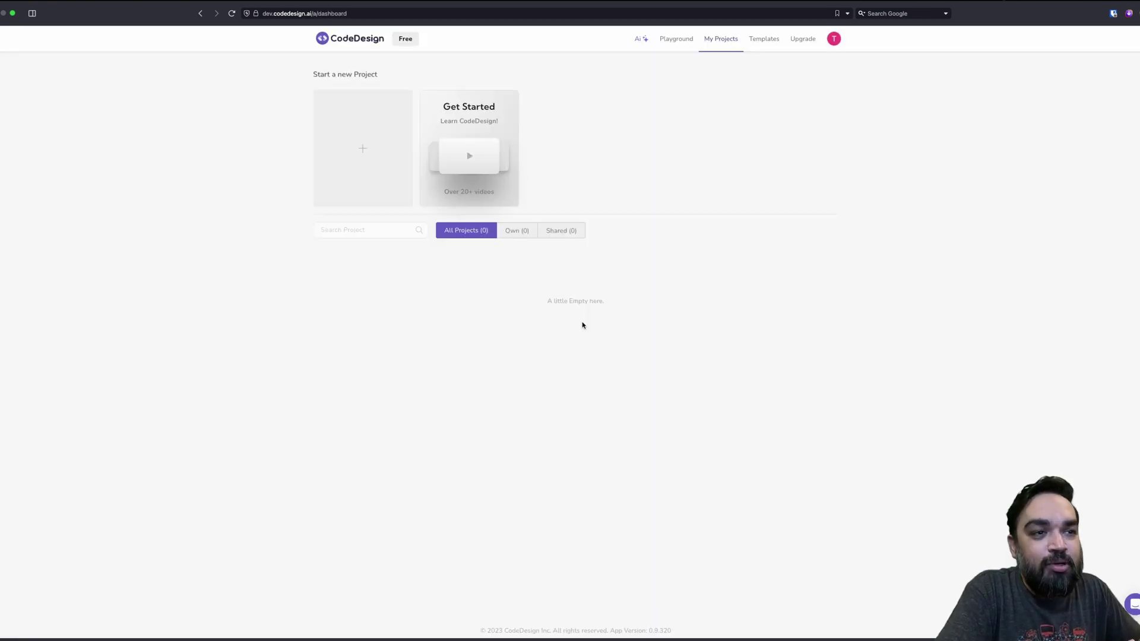
{"action": "left_click", "coordinate": [770, 40]}
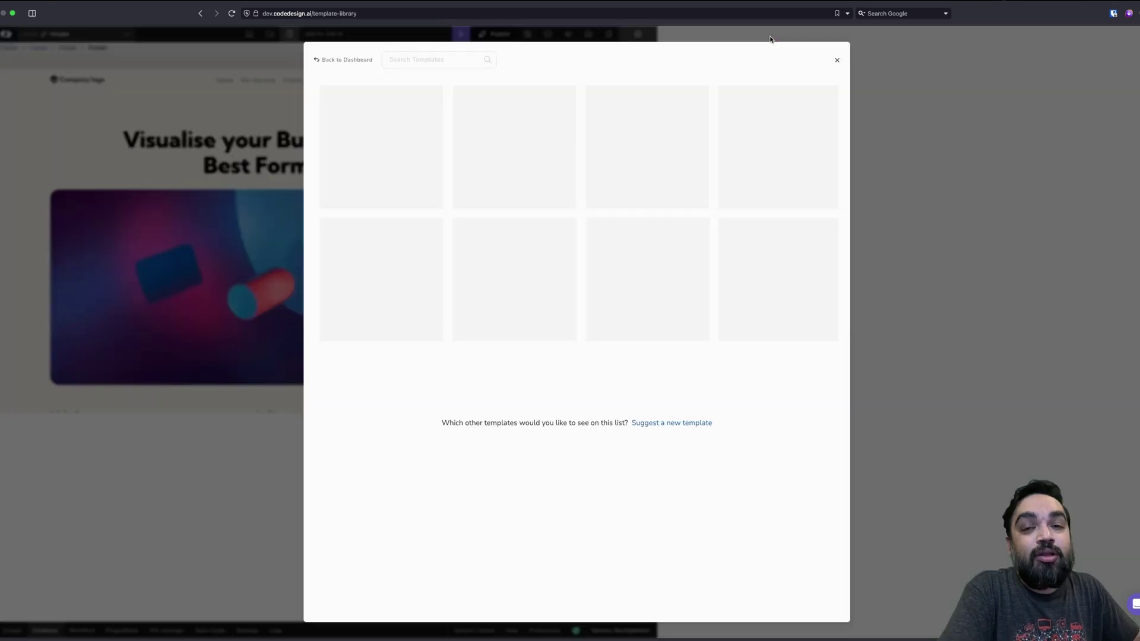
{"action": "mouse_move", "coordinate": [382, 157]}
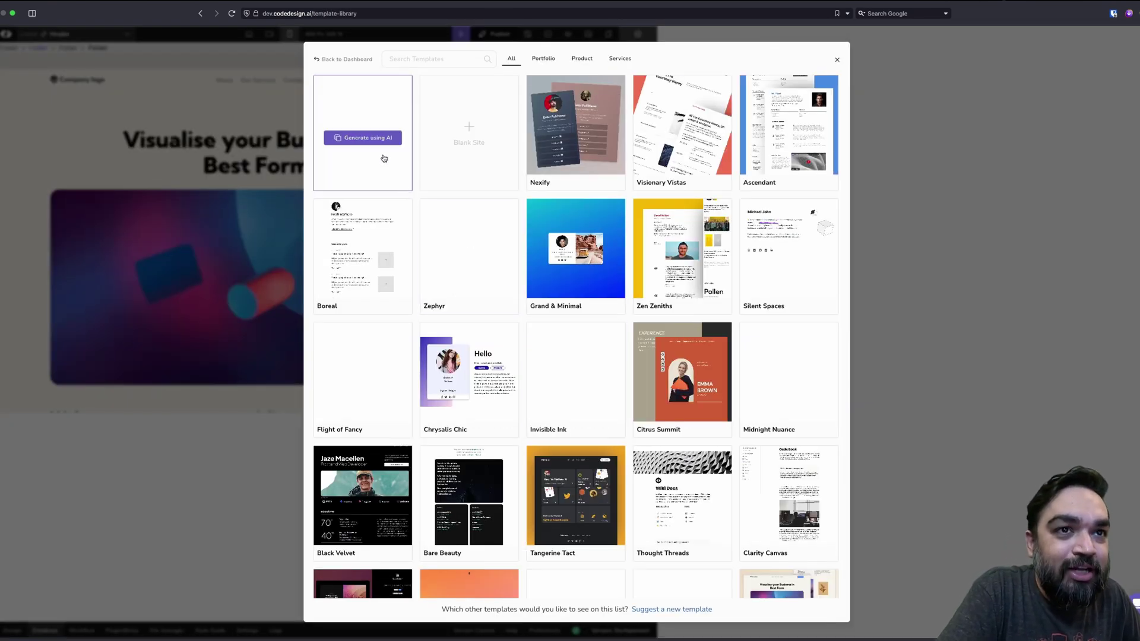
{"action": "mouse_move", "coordinate": [456, 168]}
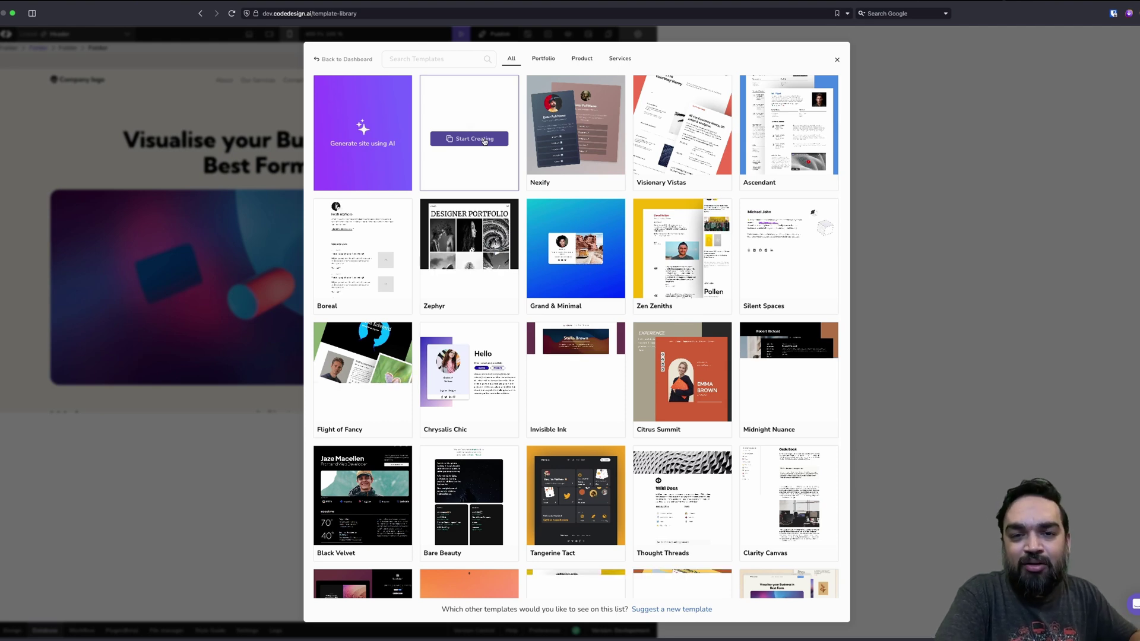
{"action": "mouse_move", "coordinate": [813, 354]}
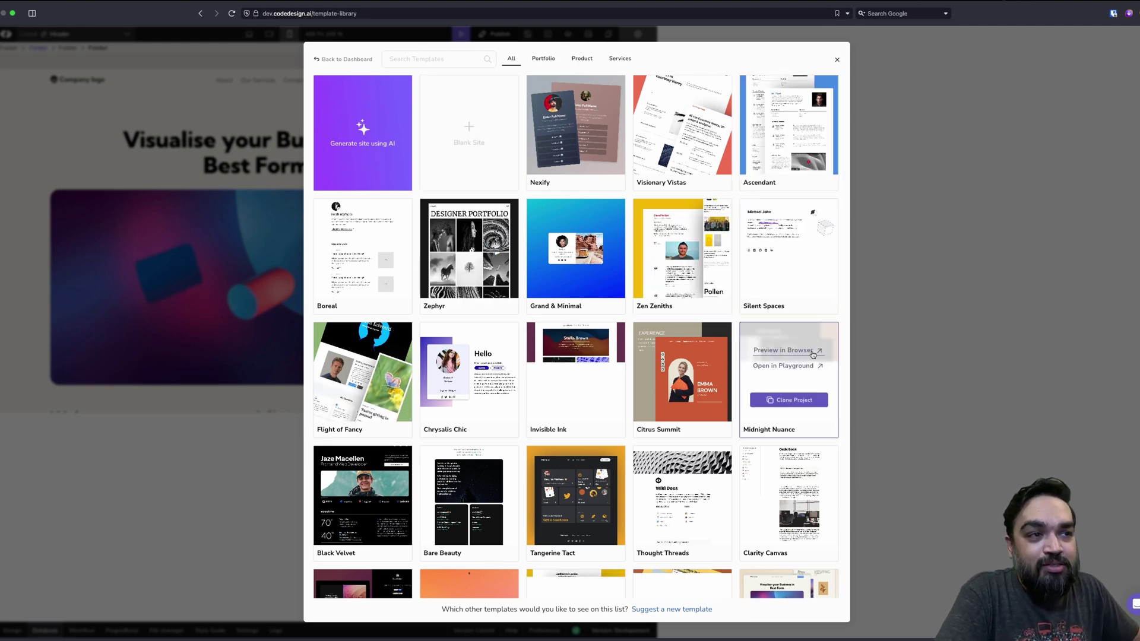
{"action": "scroll", "coordinate": [813, 355], "scroll_direction": "down", "scroll_amount": 3}
{"action": "scroll", "coordinate": [795, 368], "scroll_direction": "up", "scroll_amount": 3}
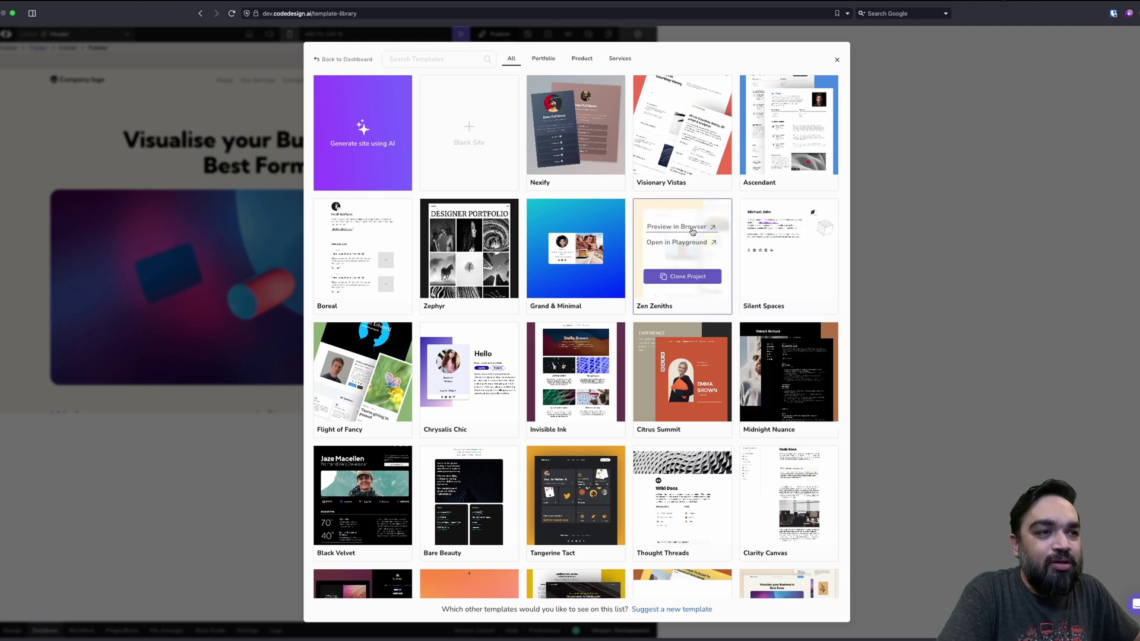
Open the Zen Zeniths browser preview in a new tab and scroll through the portfolio
{"action": "triple_click", "coordinate": [698, 231]}
{"action": "right_click", "coordinate": [699, 231]}
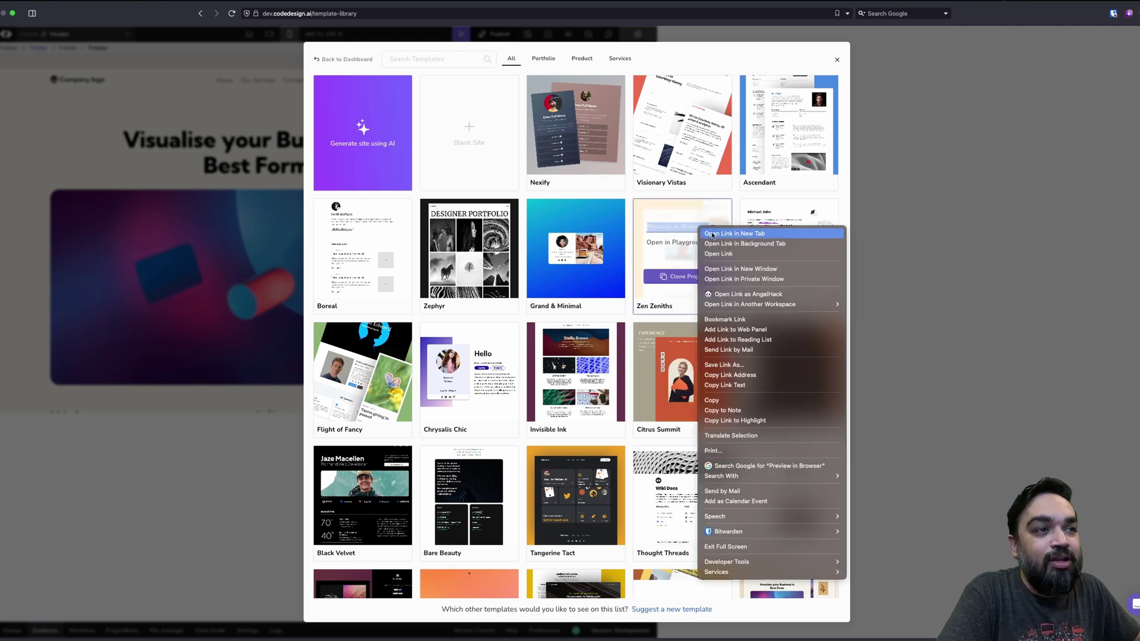
{"action": "left_click", "coordinate": [703, 235]}
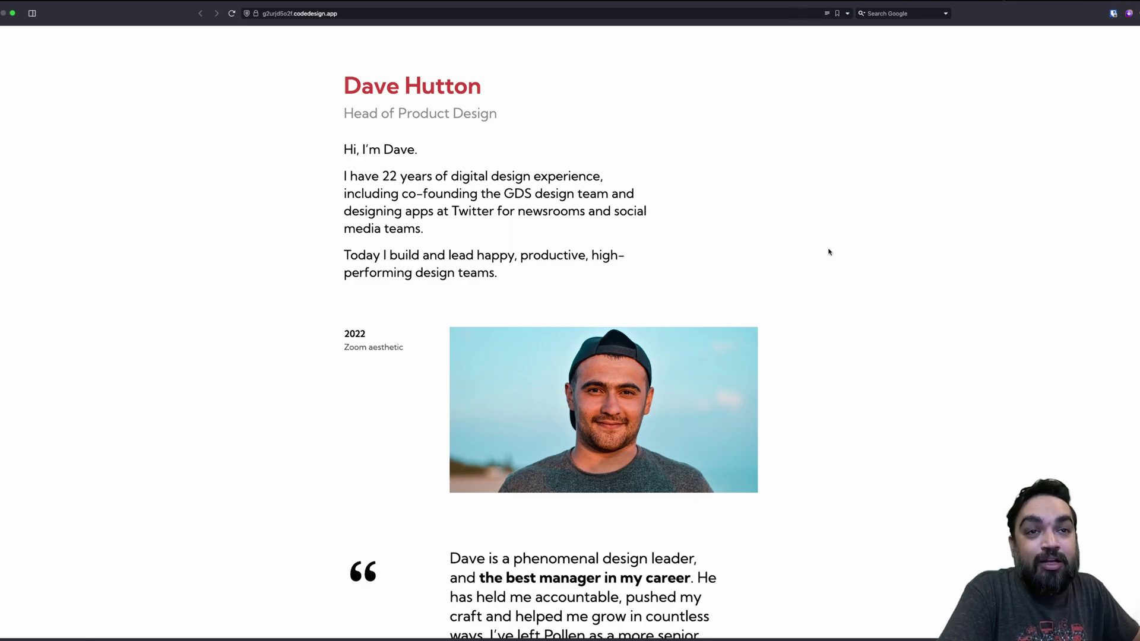
{"action": "scroll", "coordinate": [828, 249], "scroll_direction": "down", "scroll_amount": 15}
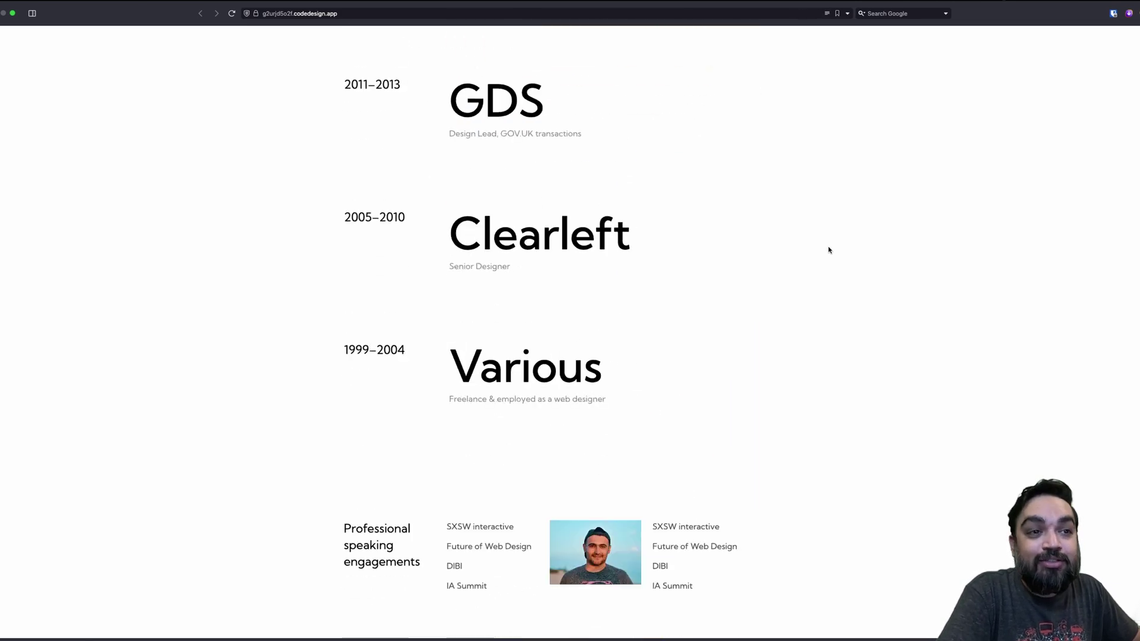
{"action": "scroll", "coordinate": [772, 232], "scroll_direction": "up", "scroll_amount": 15}
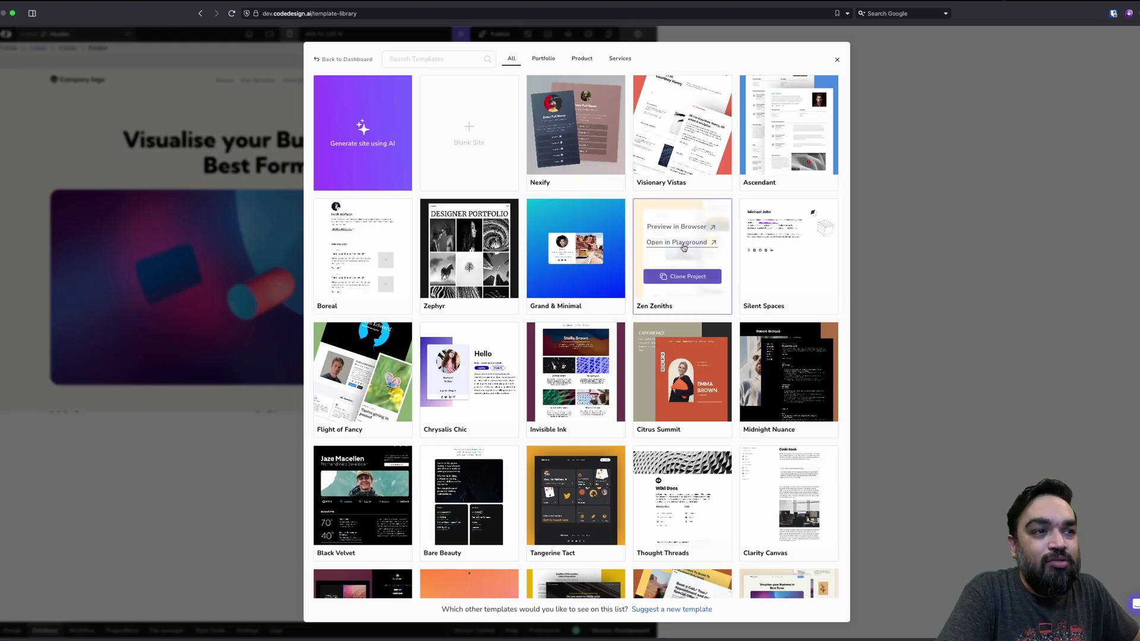
Open Zen Zeniths in the playground and inspect its '22 years' and 'Today I build' intro paragraphs
{"action": "left_click", "coordinate": [683, 243]}
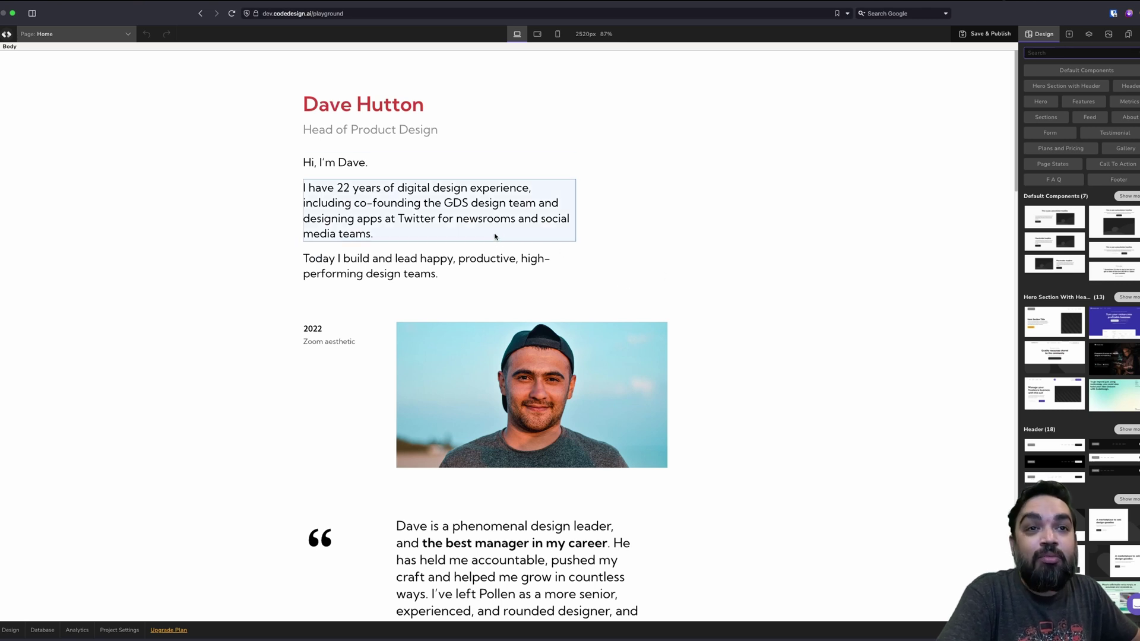
{"action": "left_click", "coordinate": [494, 236]}
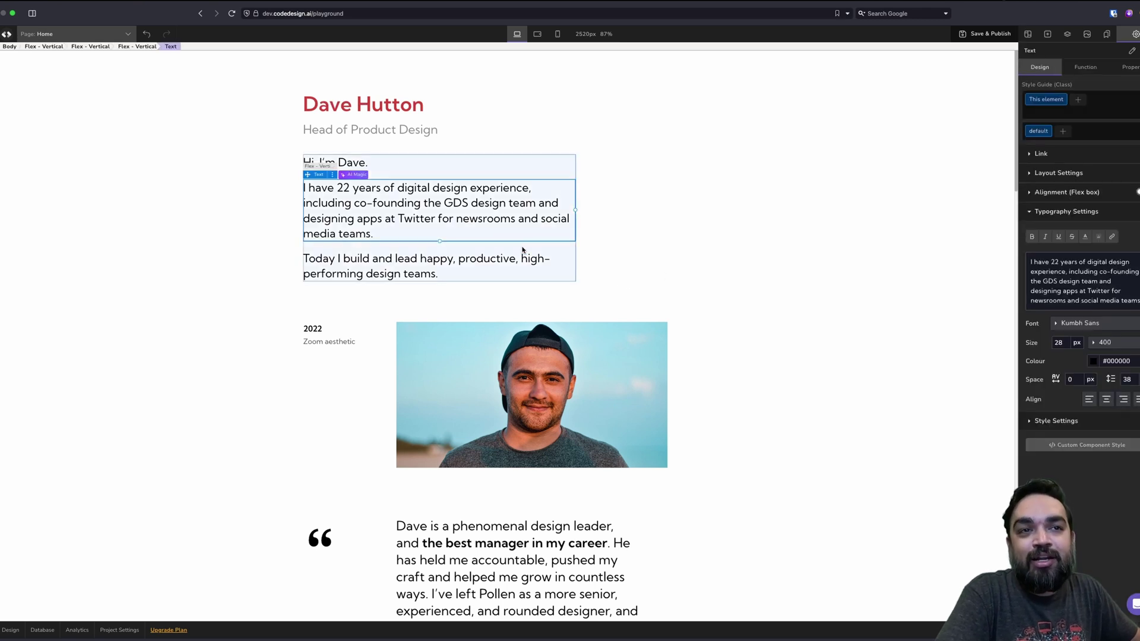
{"action": "left_click", "coordinate": [561, 259]}
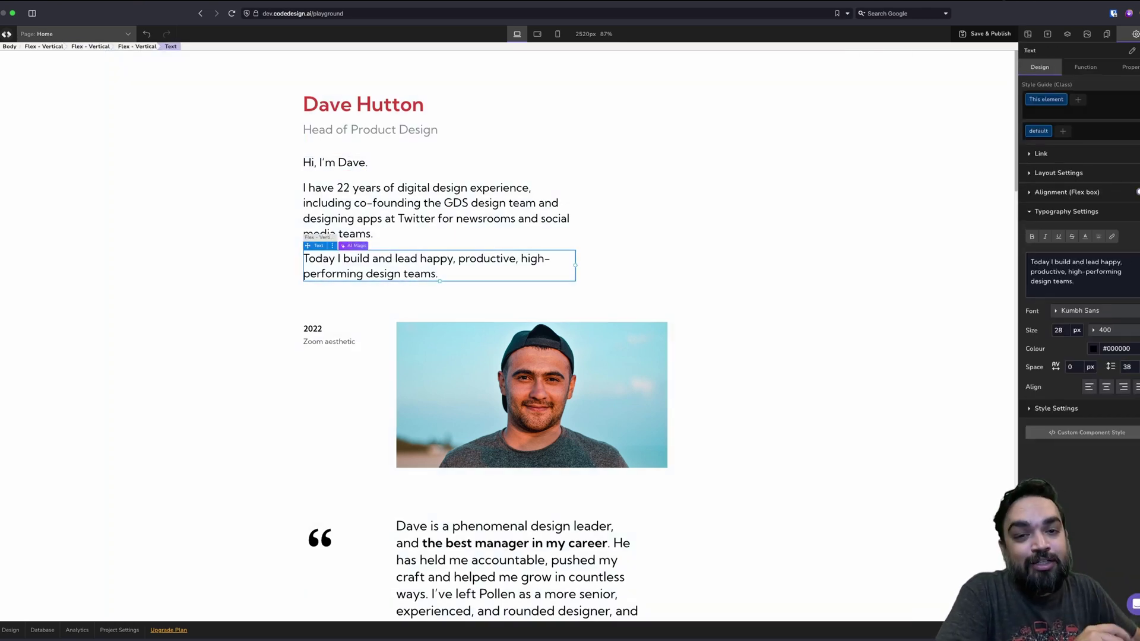
{"action": "scroll", "coordinate": [354, 458], "scroll_direction": "down", "scroll_amount": 20}
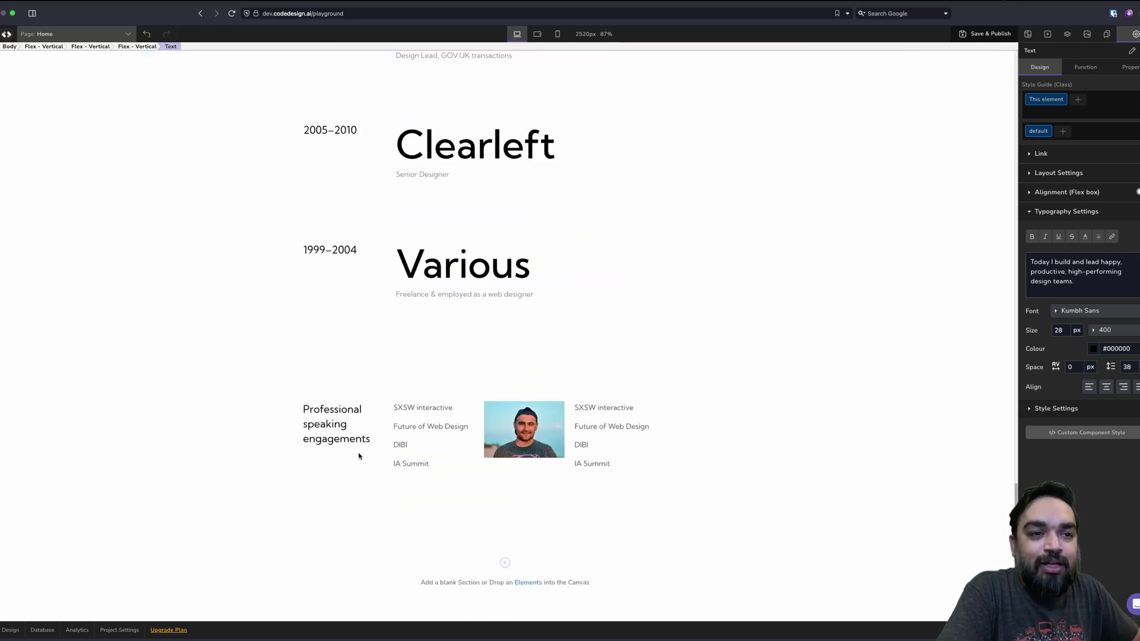
{"action": "scroll", "coordinate": [358, 456], "scroll_direction": "up", "scroll_amount": 20}
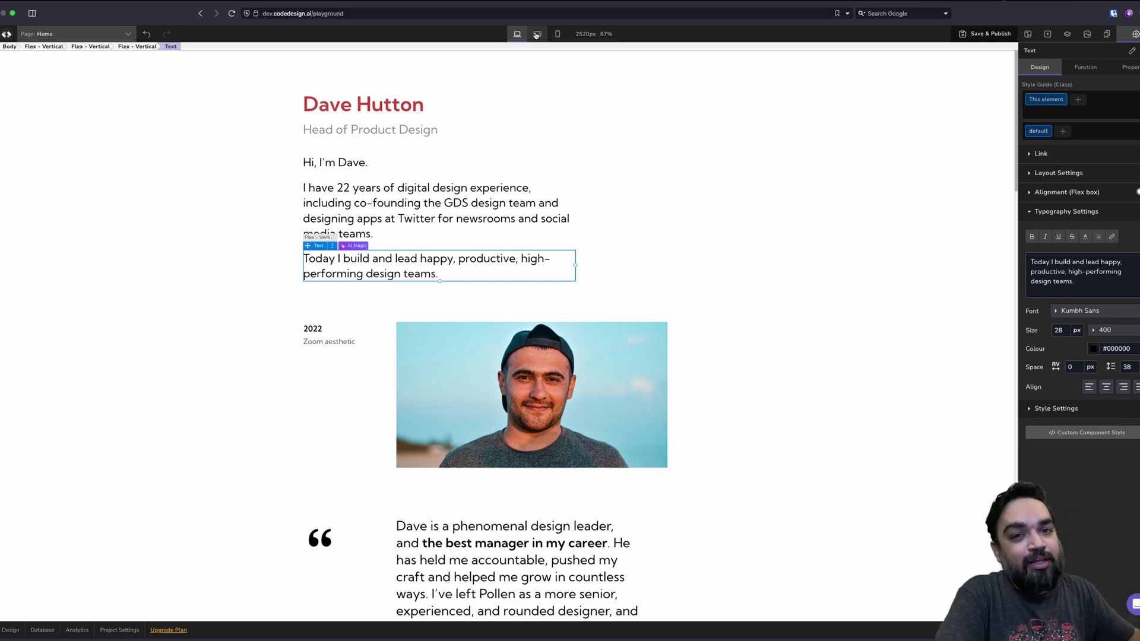
Preview the portfolio at tablet width, then at the 480px mobile breakpoint and scroll it
{"action": "left_click", "coordinate": [536, 36]}
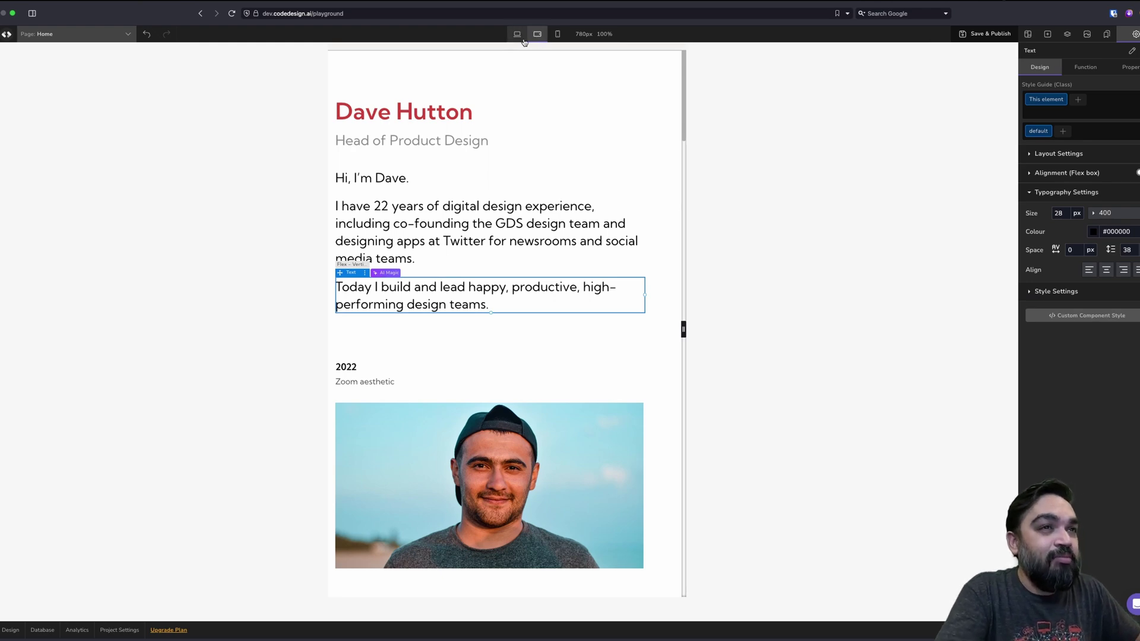
{"action": "left_click", "coordinate": [520, 40]}
{"action": "left_click", "coordinate": [557, 36]}
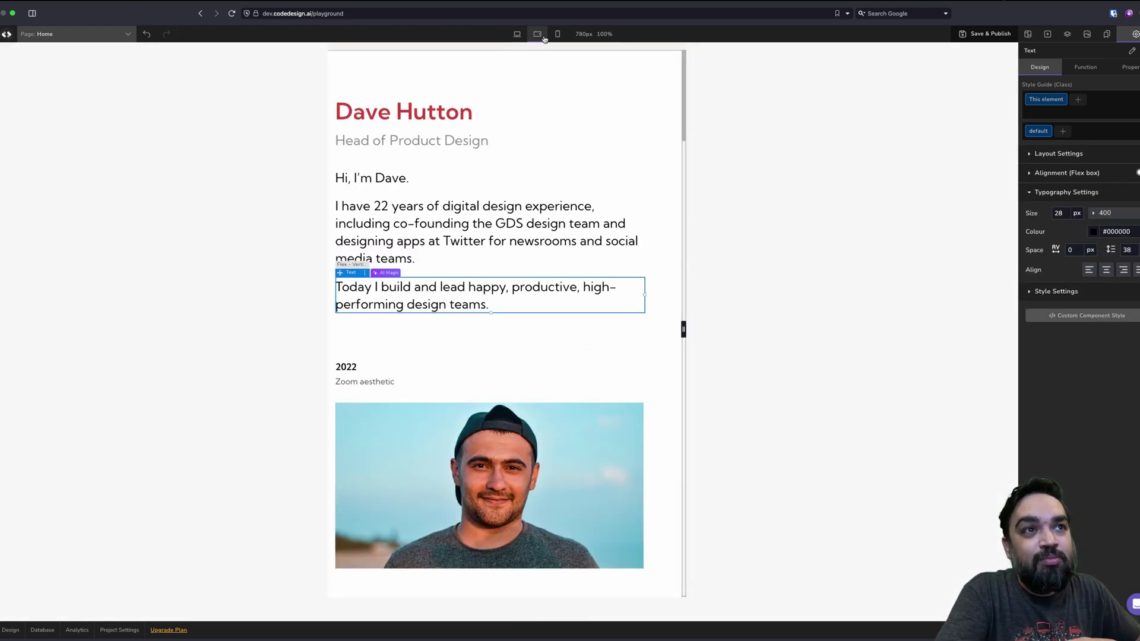
{"action": "scroll", "coordinate": [582, 155], "scroll_direction": "down", "scroll_amount": 15}
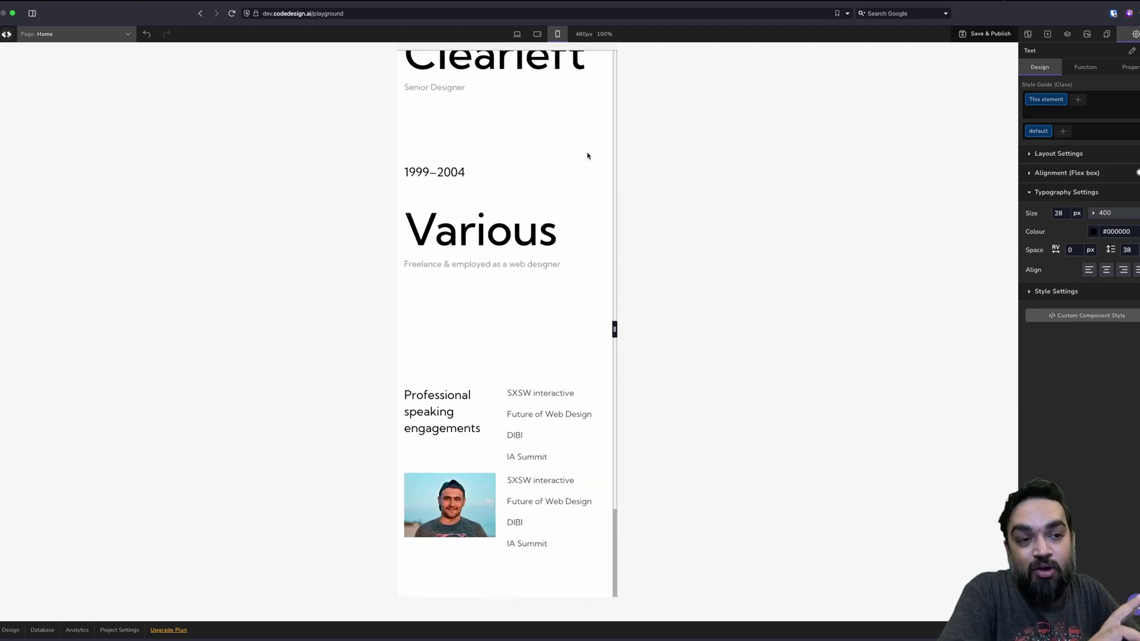
{"action": "scroll", "coordinate": [587, 155], "scroll_direction": "up", "scroll_amount": 15}
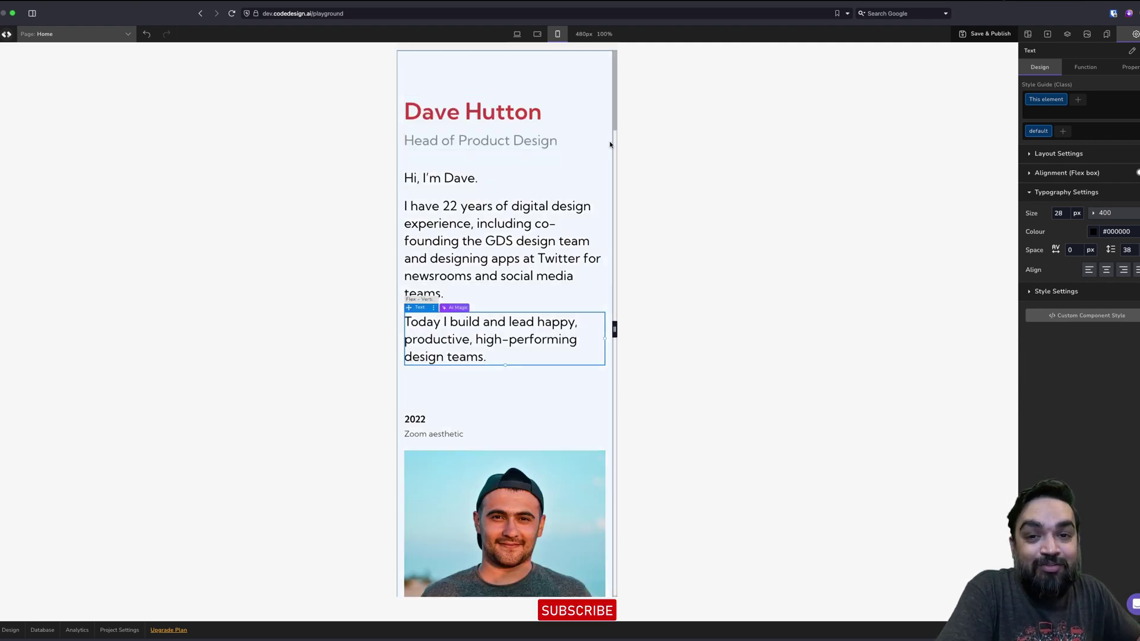